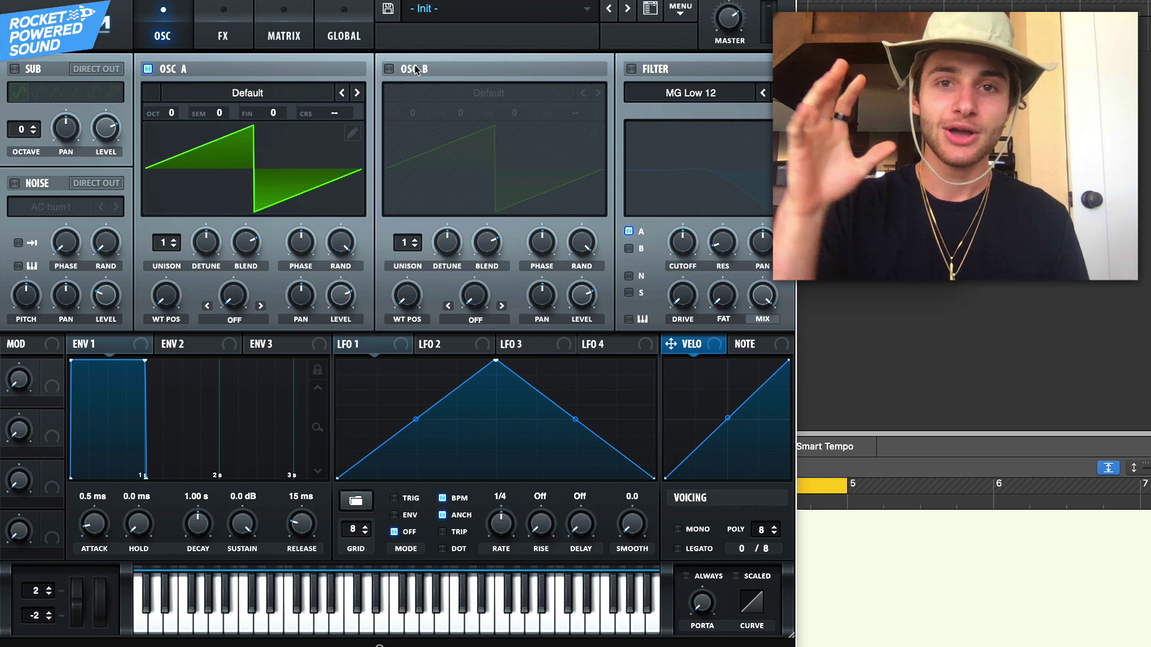
# Enable oscillator B and the AC hum1 noise oscillator, raising the noise level to 66%
pyautogui.click(389, 68)
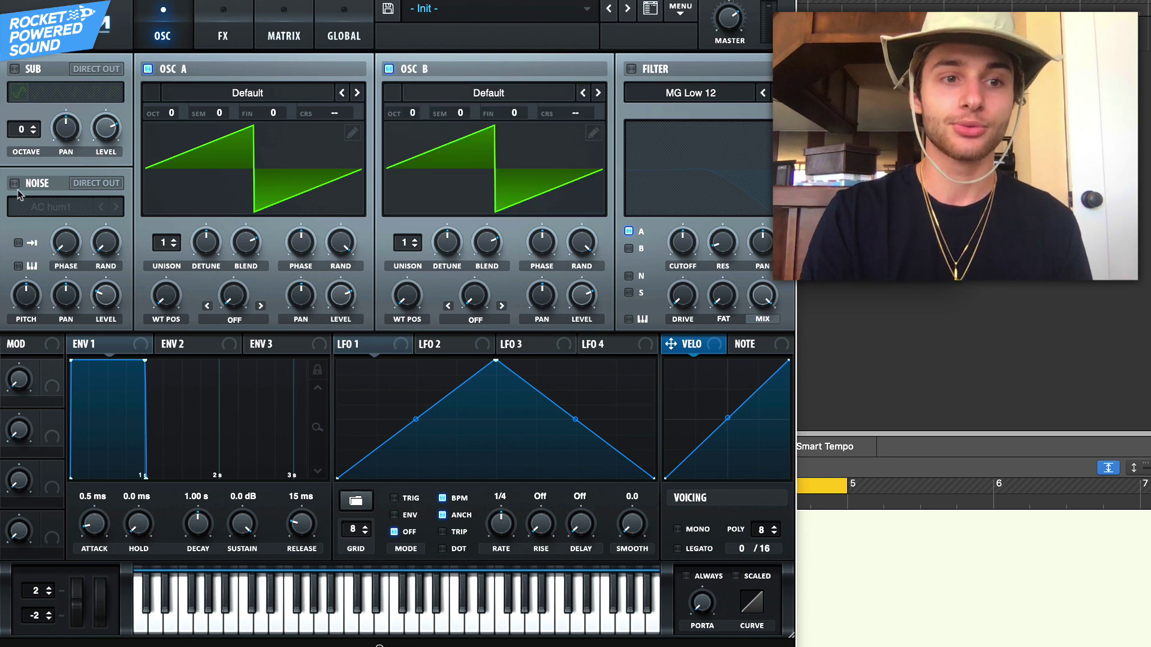
pyautogui.click(14, 183)
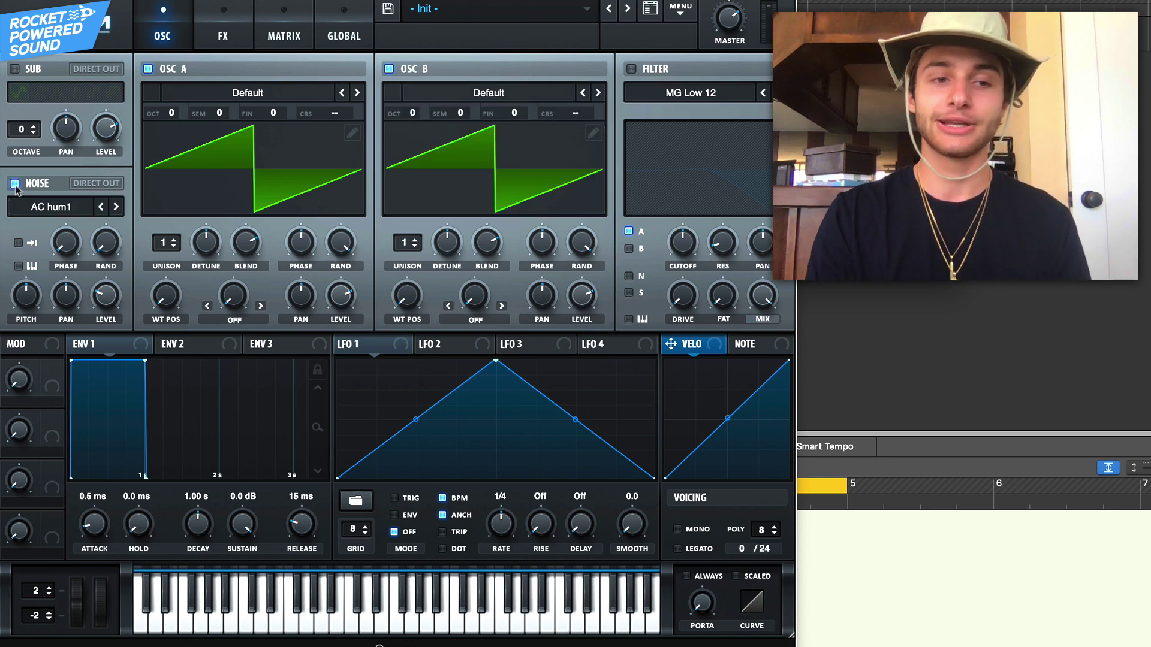
pyautogui.click(109, 303)
pyautogui.moveTo(108, 303); pyautogui.dragTo(129, 245)
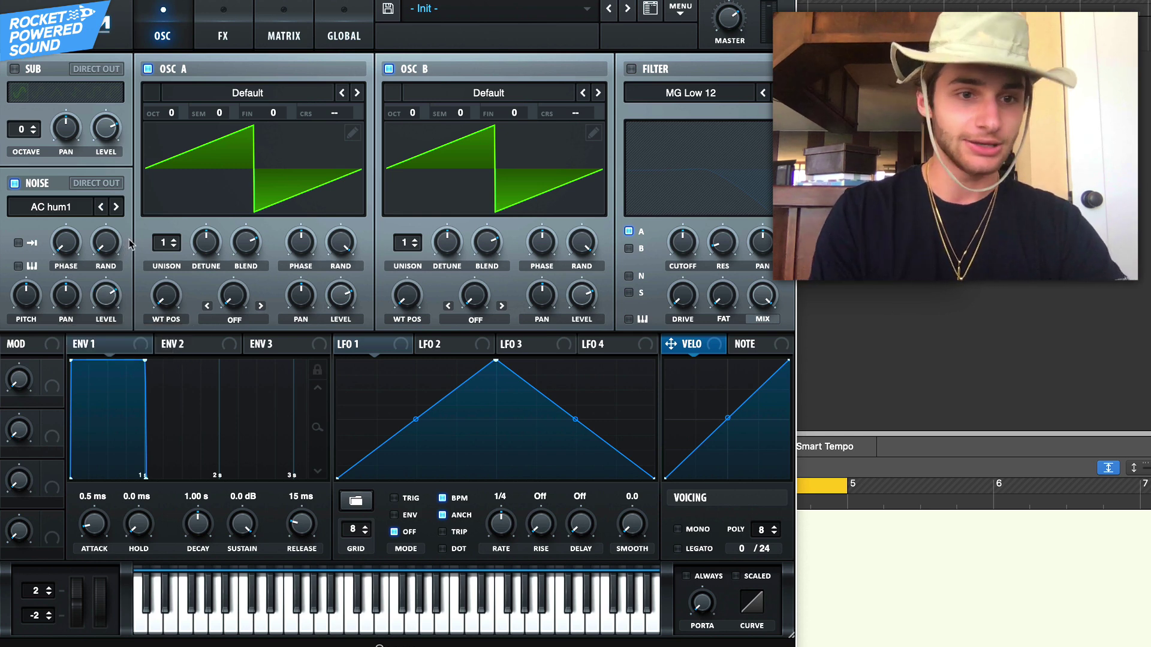
# Load the Spectral Creeper [SN] wavetable into oscillator A and shift its WT position
pyautogui.click(270, 92)
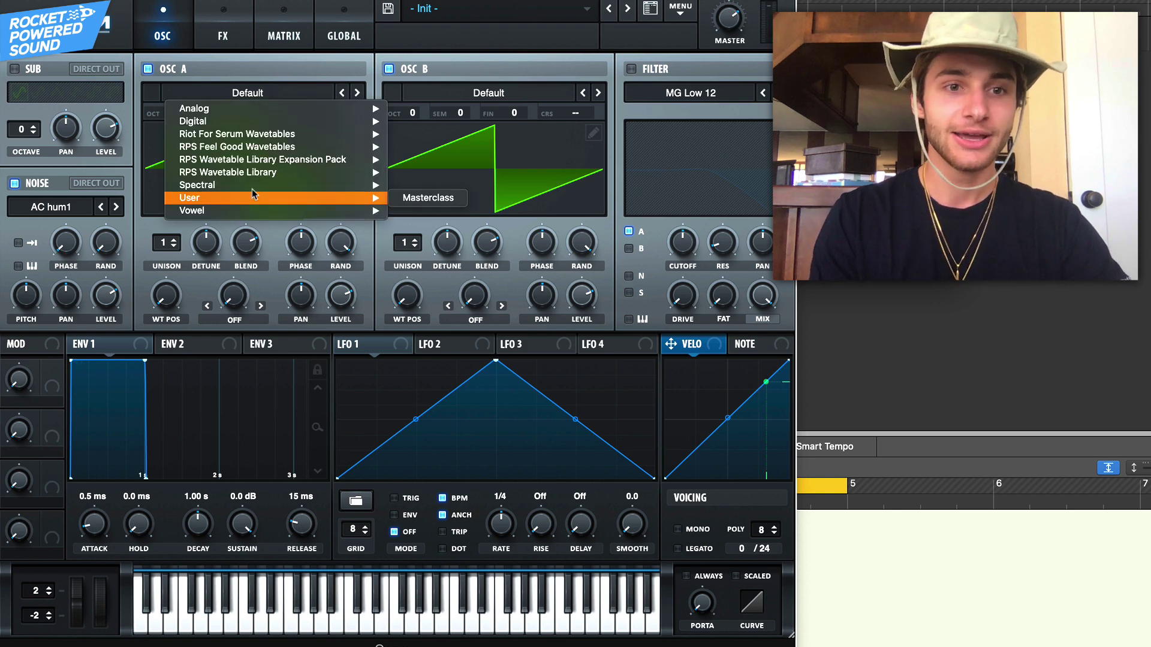
pyautogui.moveTo(326, 192)
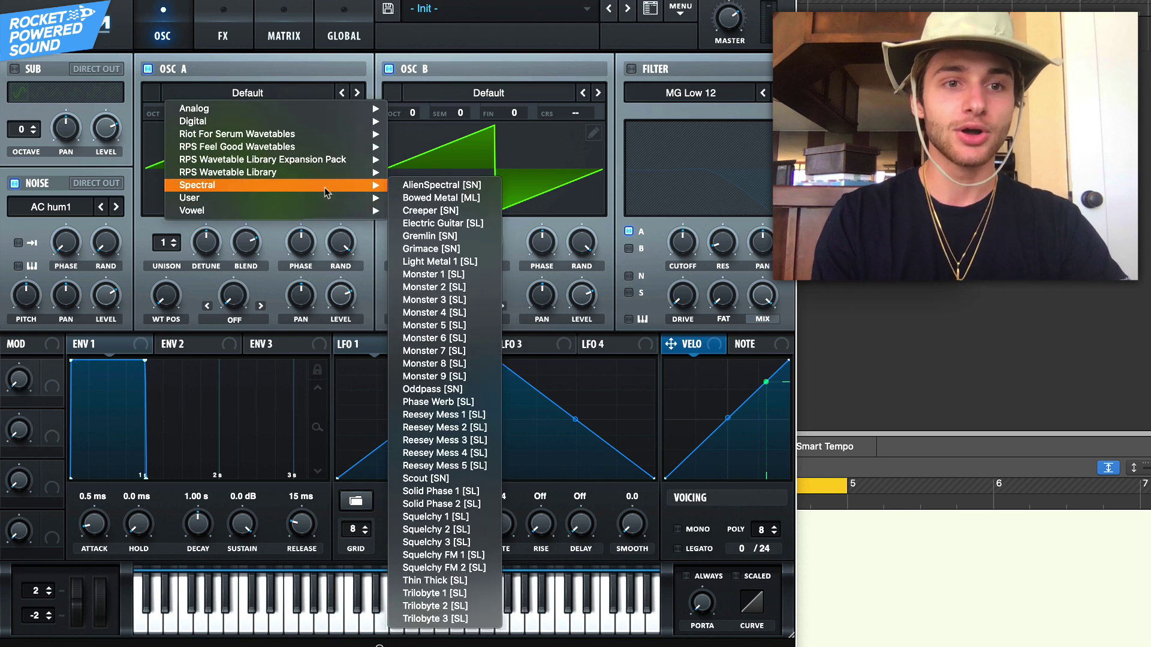
pyautogui.click(464, 211)
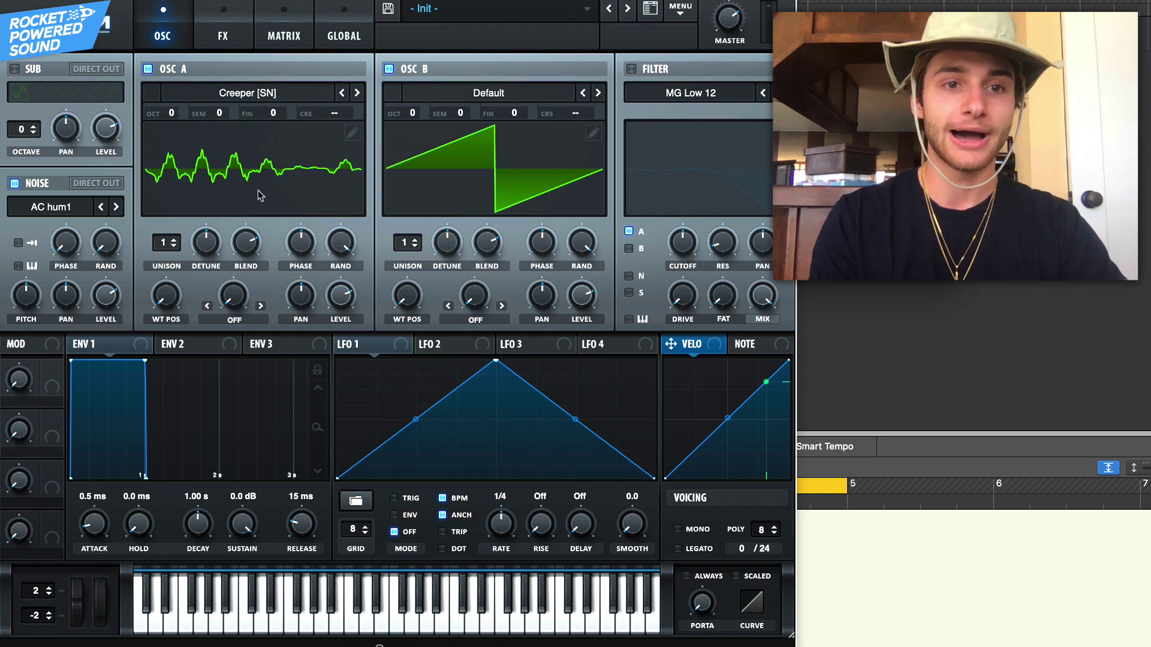
pyautogui.click(273, 96)
pyautogui.click(268, 241)
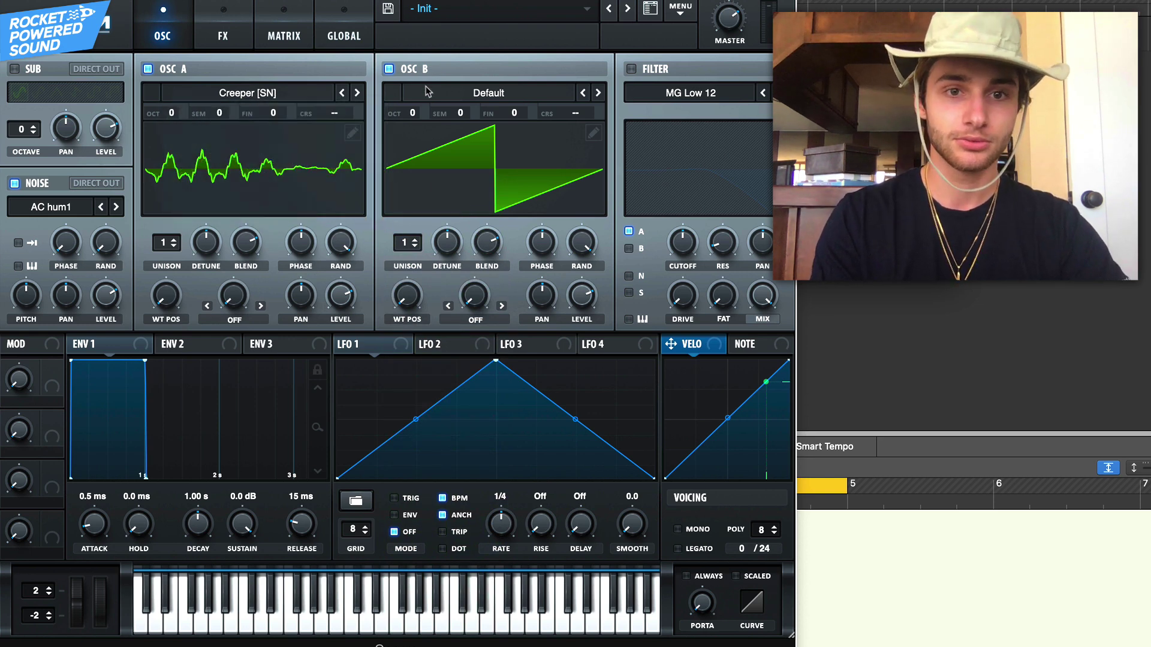
pyautogui.moveTo(229, 344); pyautogui.dragTo(166, 297)
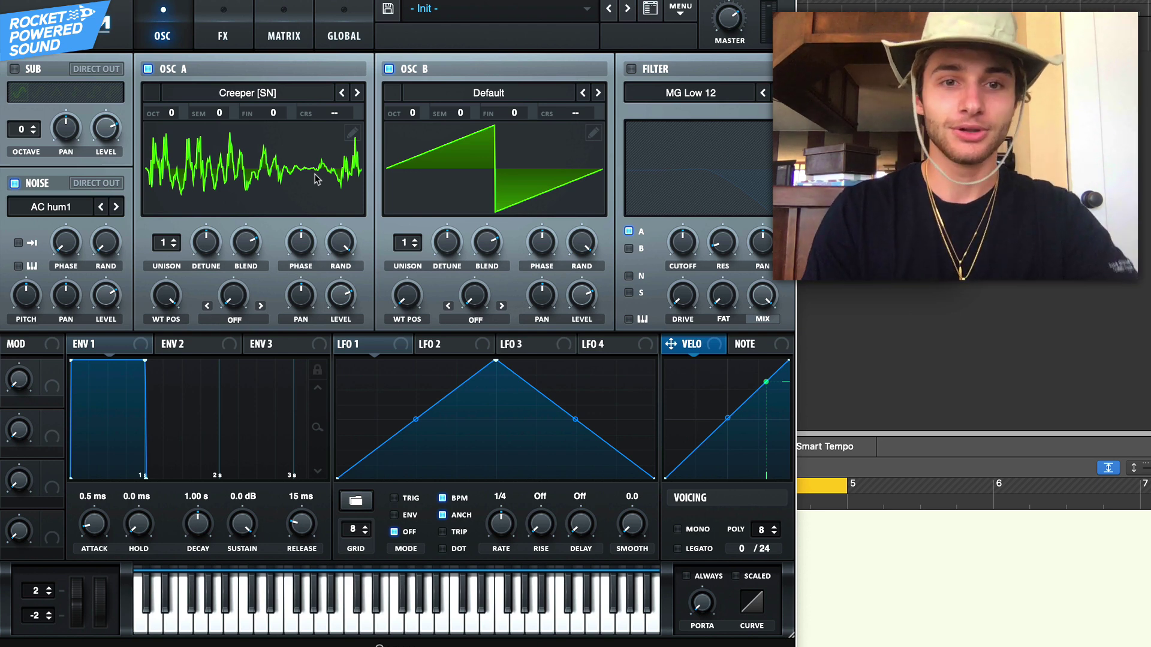
# Load Analog Basic Shapes into oscillator B, set to its square wave
pyautogui.click(473, 97)
pyautogui.moveTo(576, 108)
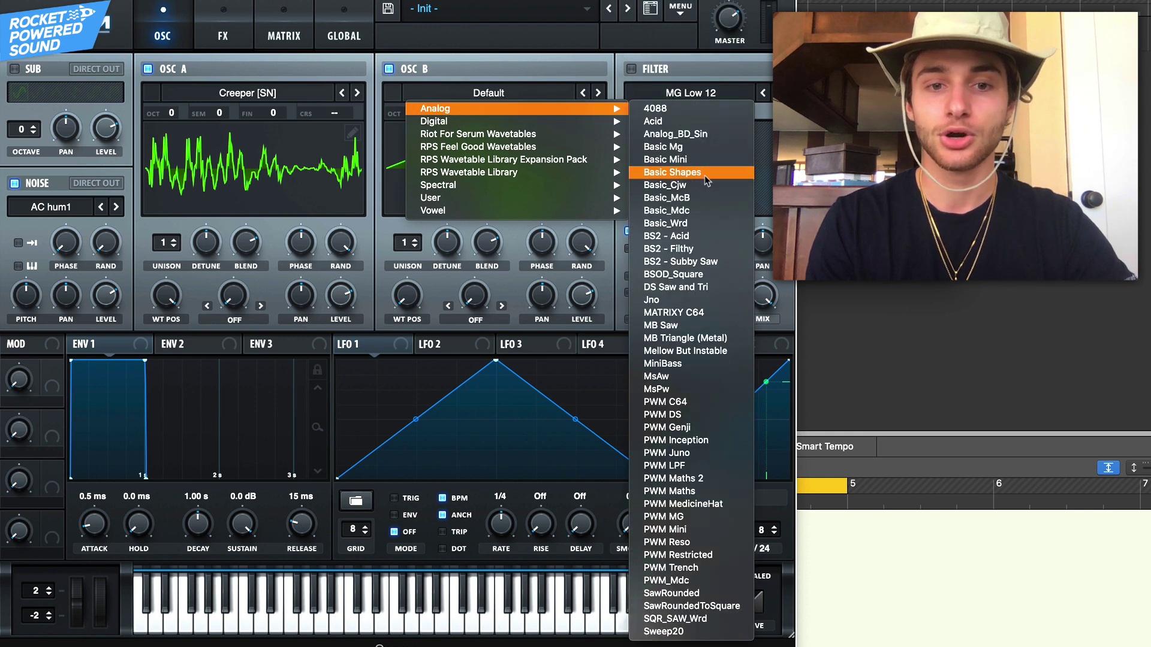
pyautogui.click(672, 172)
pyautogui.scroll(3, 432, 180)
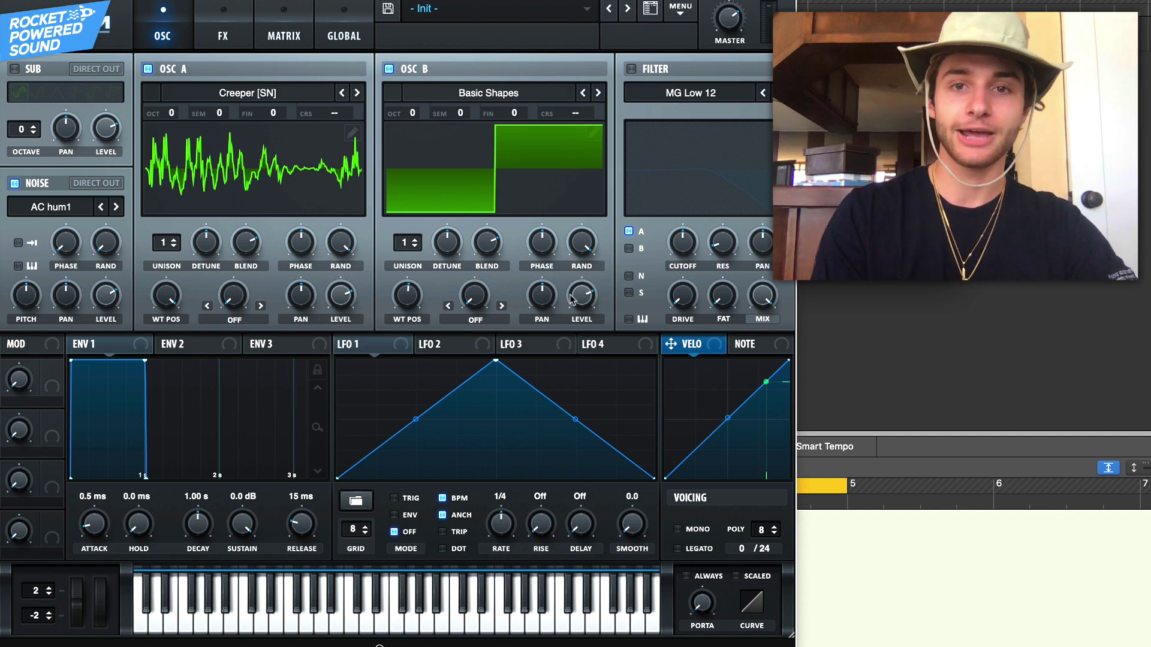
pyautogui.moveTo(580, 311)
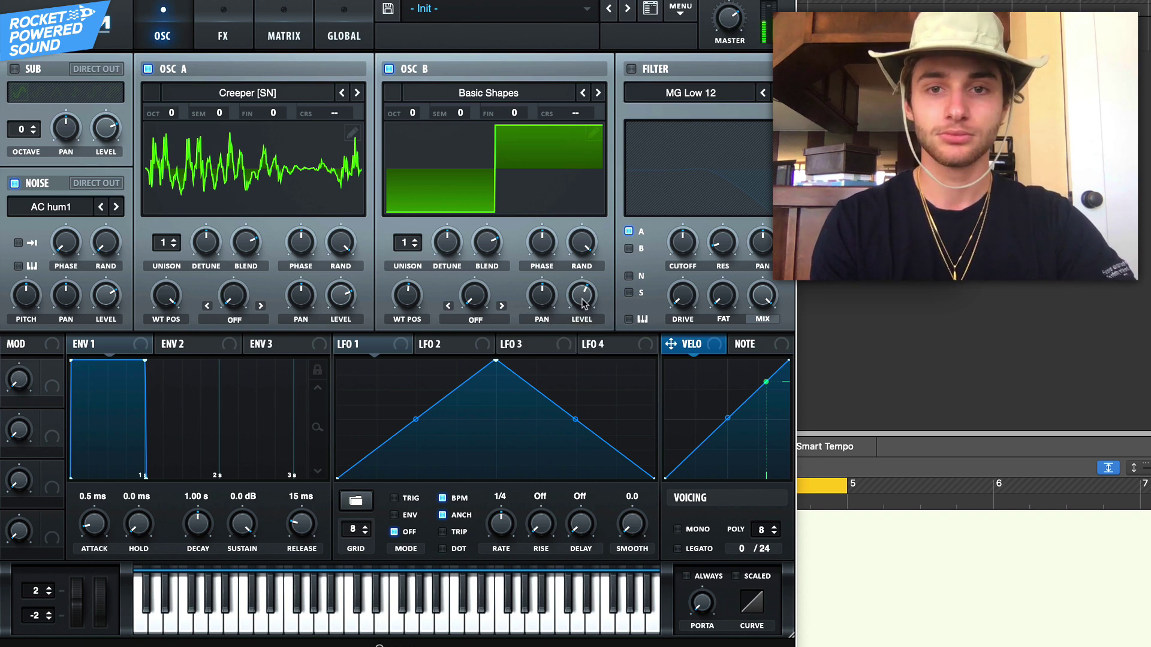
# Switch on the filter and set its type to Misc > Combs
pyautogui.click(631, 69)
pyautogui.click(658, 96)
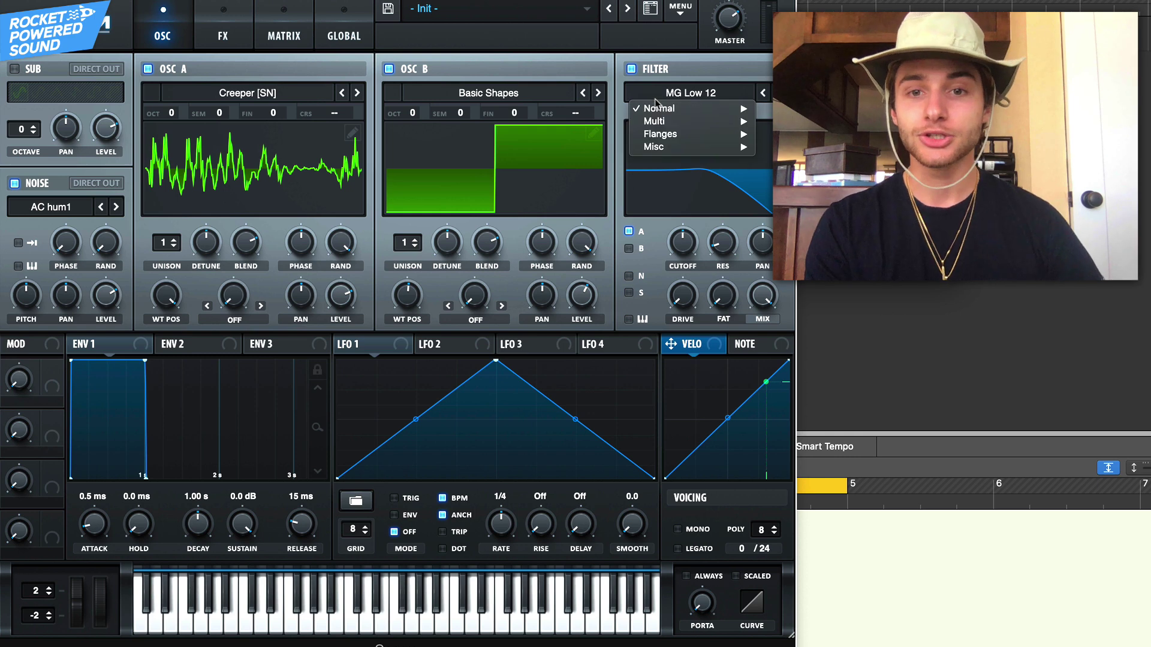
pyautogui.moveTo(659, 147)
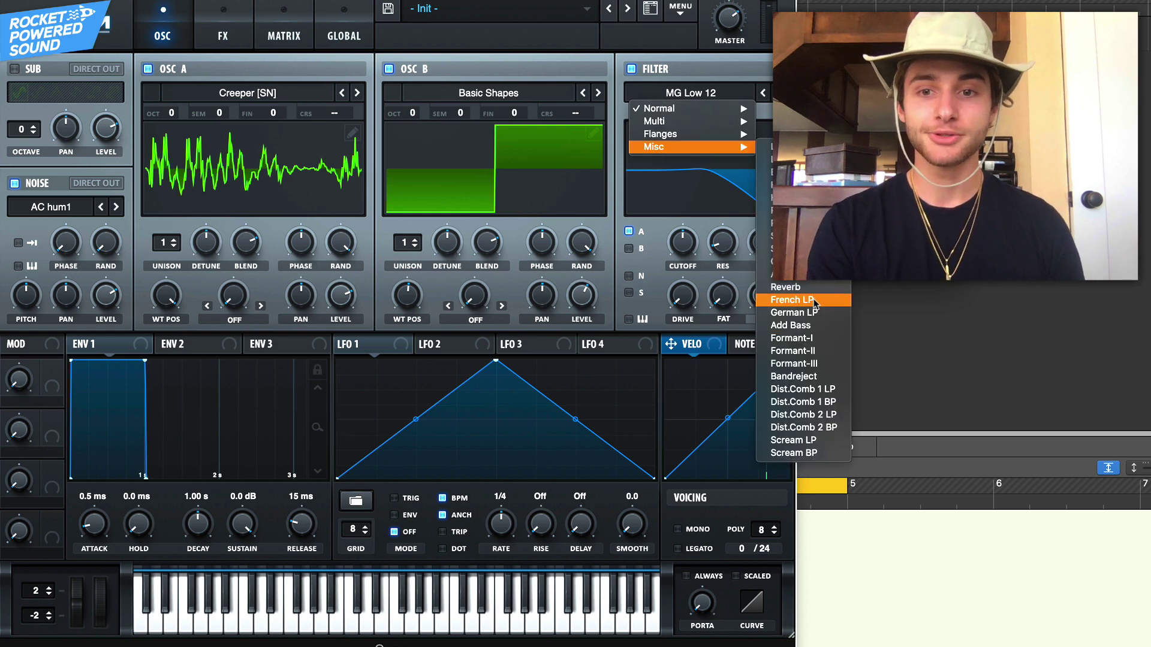
pyautogui.click(764, 262)
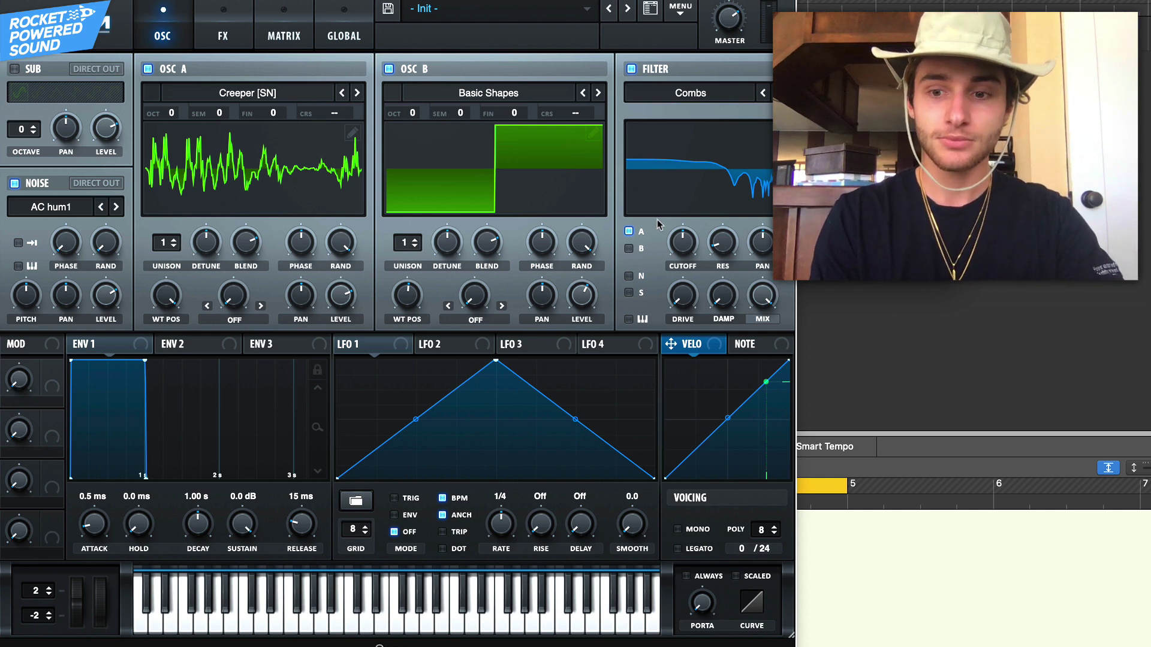
# Set comb resonance to 100%, add some drive, damping around 48%, and route oscillator B through it
pyautogui.click(685, 240)
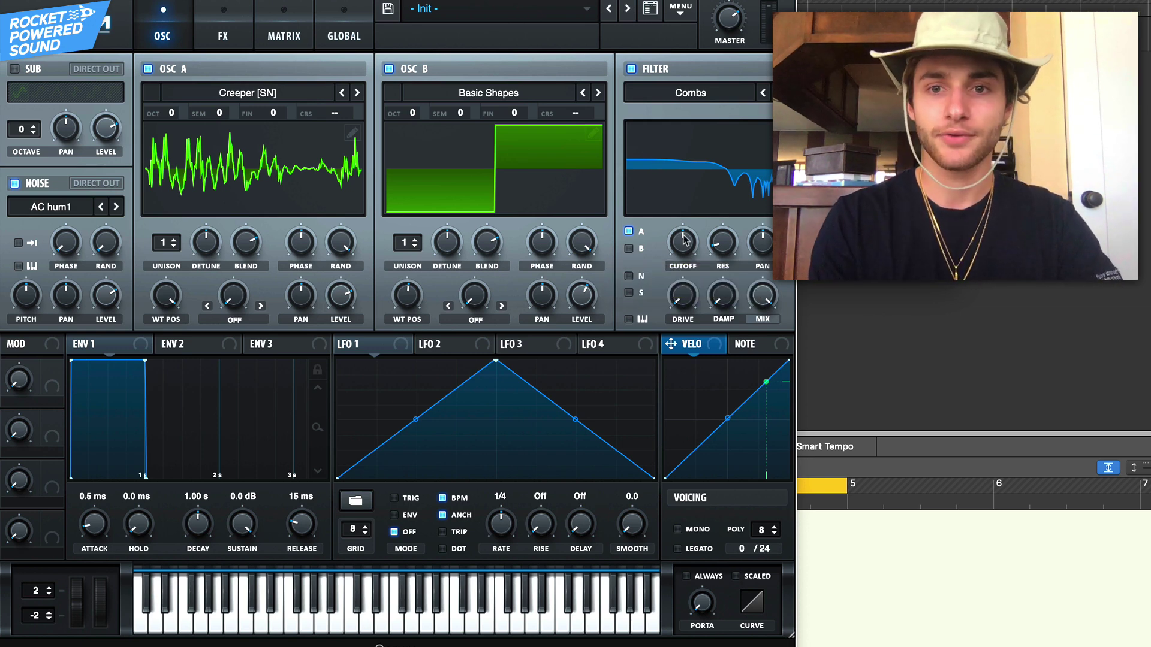
pyautogui.moveTo(726, 246); pyautogui.dragTo(742, 117)
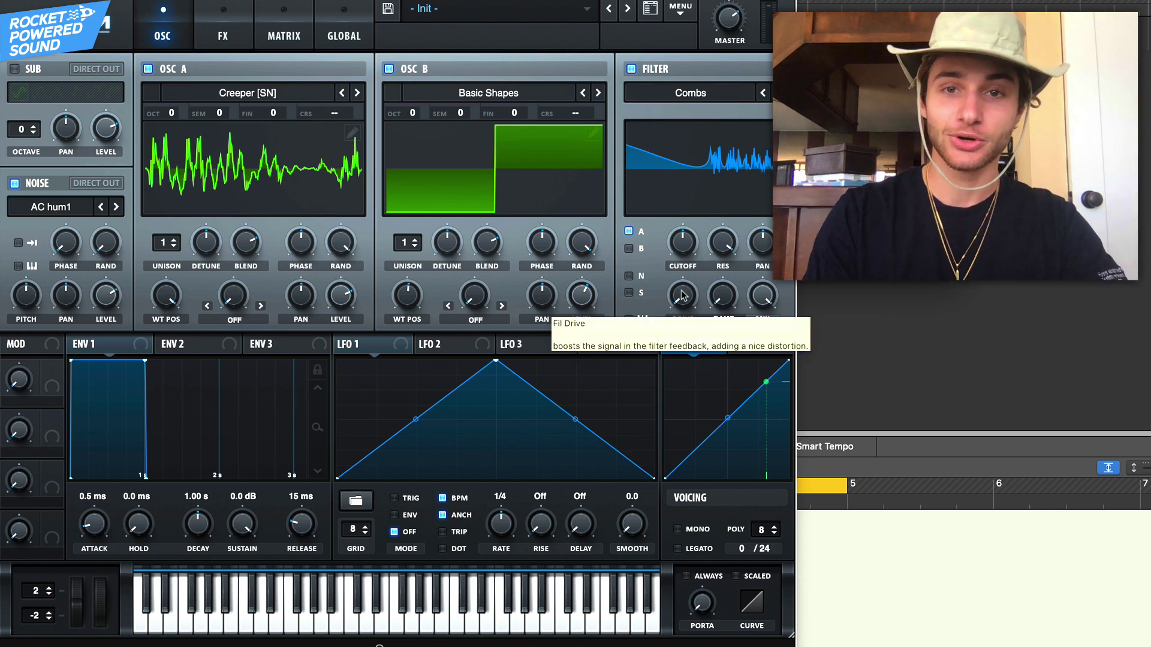
pyautogui.moveTo(682, 294); pyautogui.dragTo(691, 217)
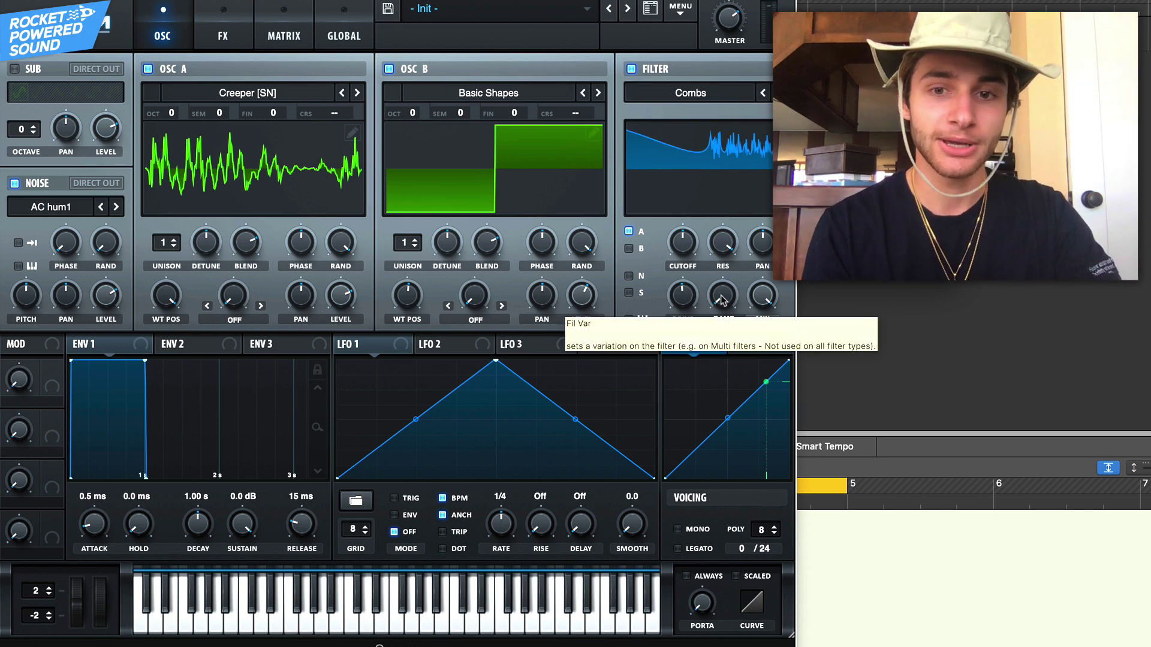
pyautogui.moveTo(722, 300); pyautogui.dragTo(717, 228)
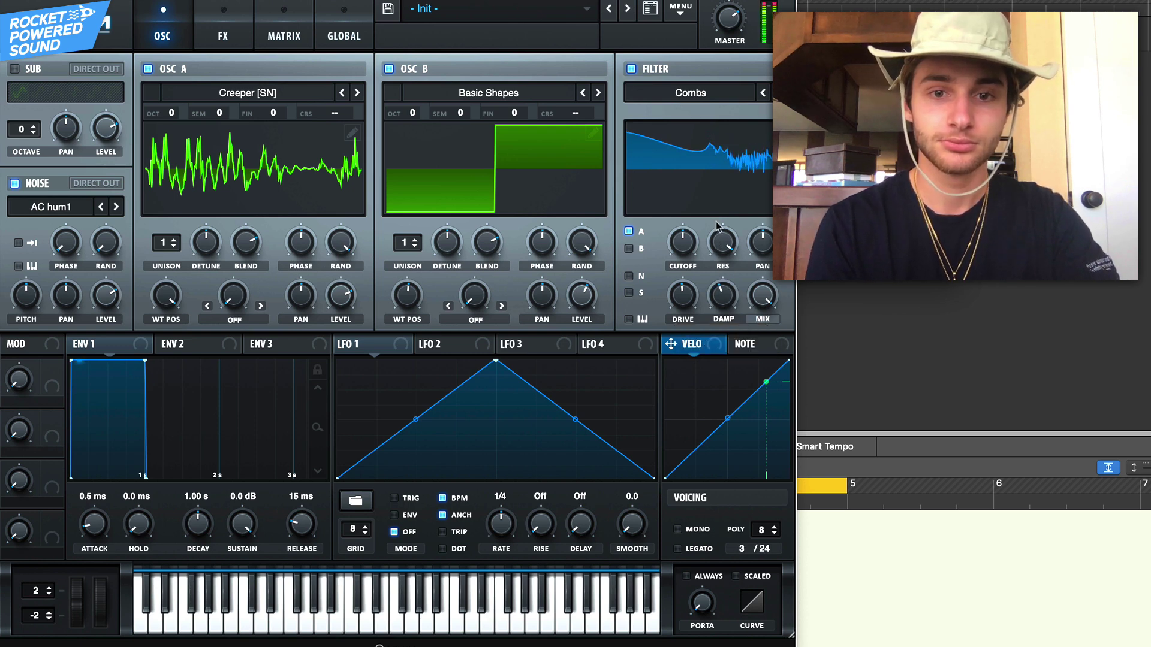
pyautogui.click(638, 252)
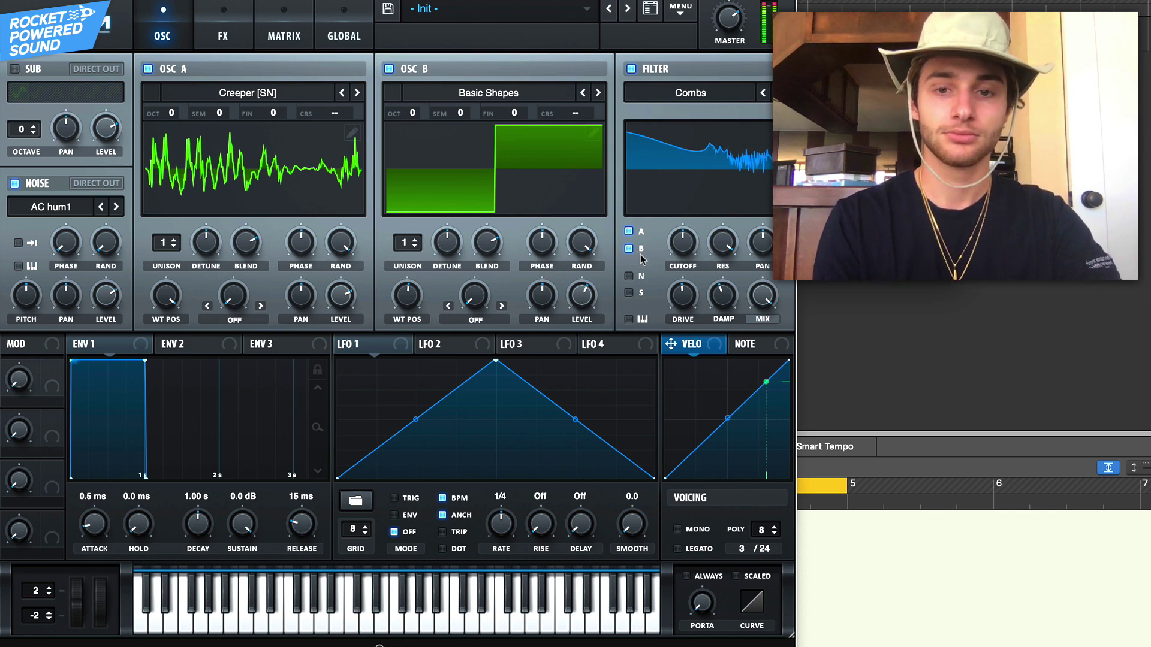
pyautogui.moveTo(715, 290); pyautogui.dragTo(724, 298)
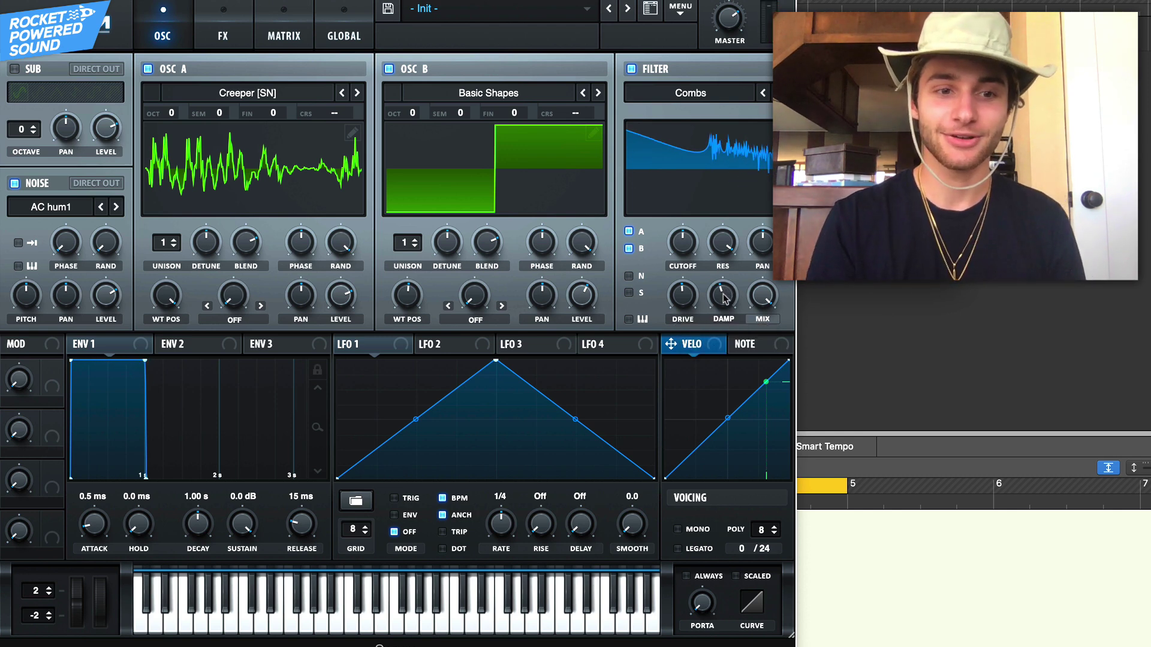
pyautogui.moveTo(249, 523)
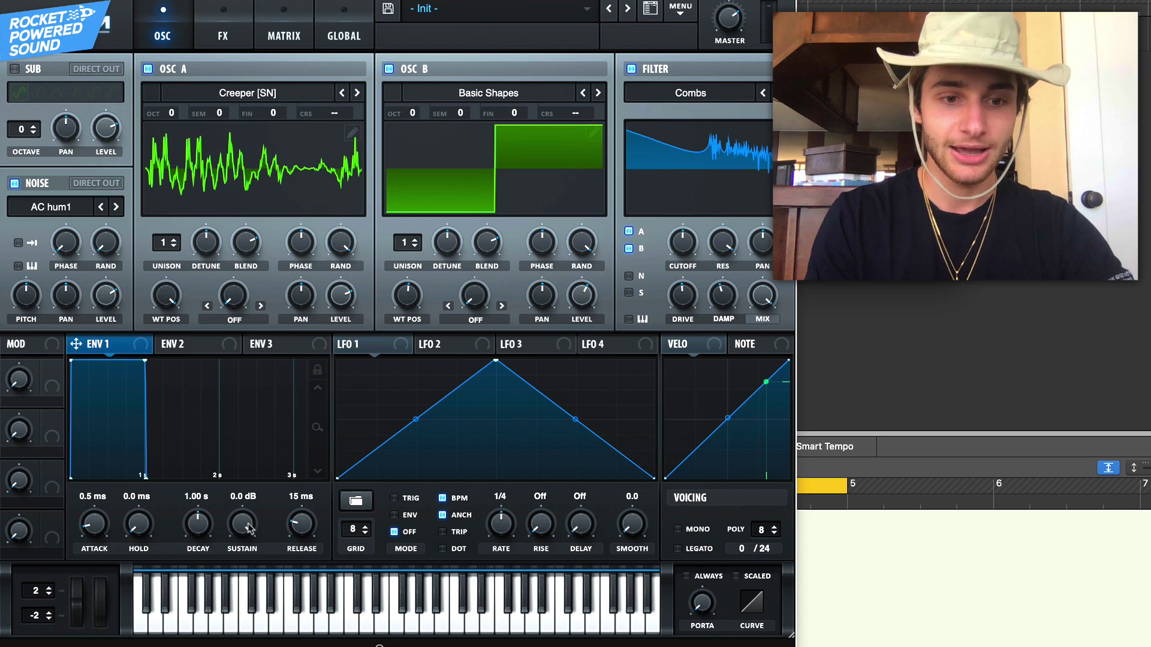
# Set ENV 1 sustain to -inf dB, decay to about 116 ms and release to about 52 ms
pyautogui.moveTo(249, 529); pyautogui.dragTo(250, 593)
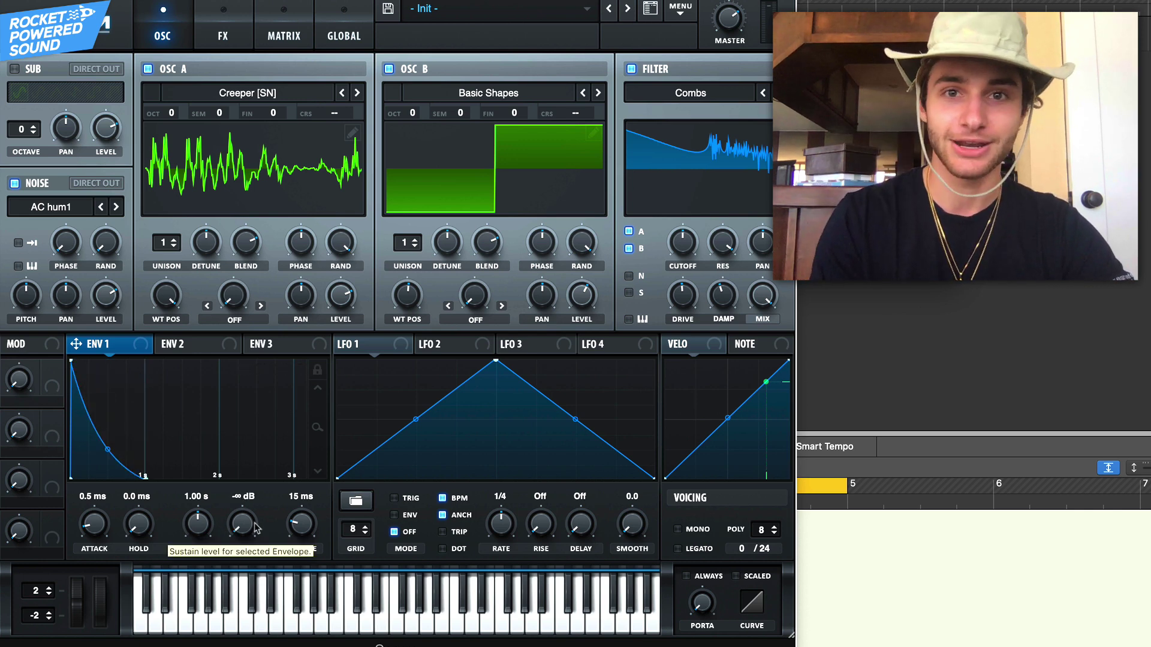
pyautogui.moveTo(195, 524); pyautogui.dragTo(192, 556)
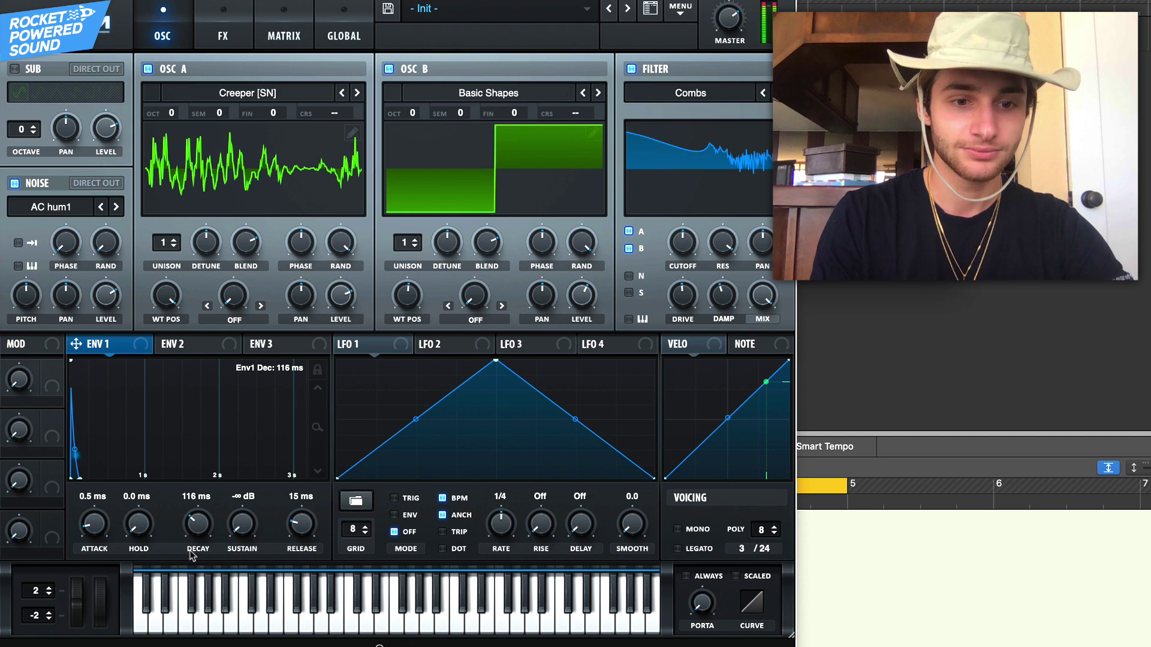
pyautogui.moveTo(312, 525); pyautogui.dragTo(312, 572)
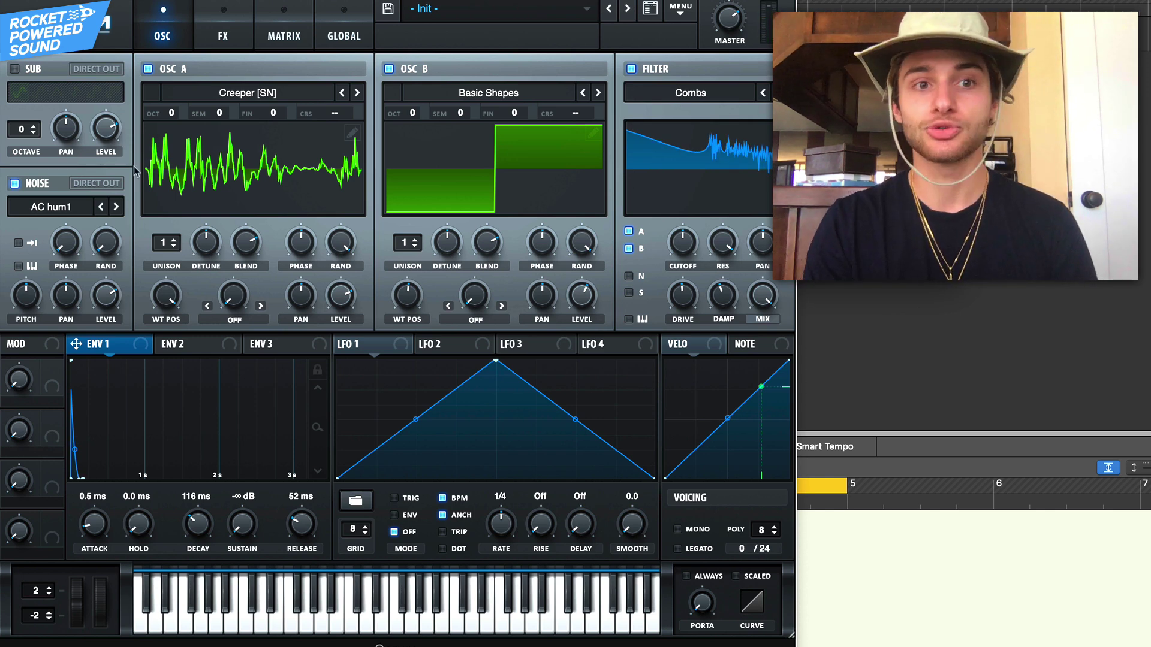
pyautogui.click(223, 36)
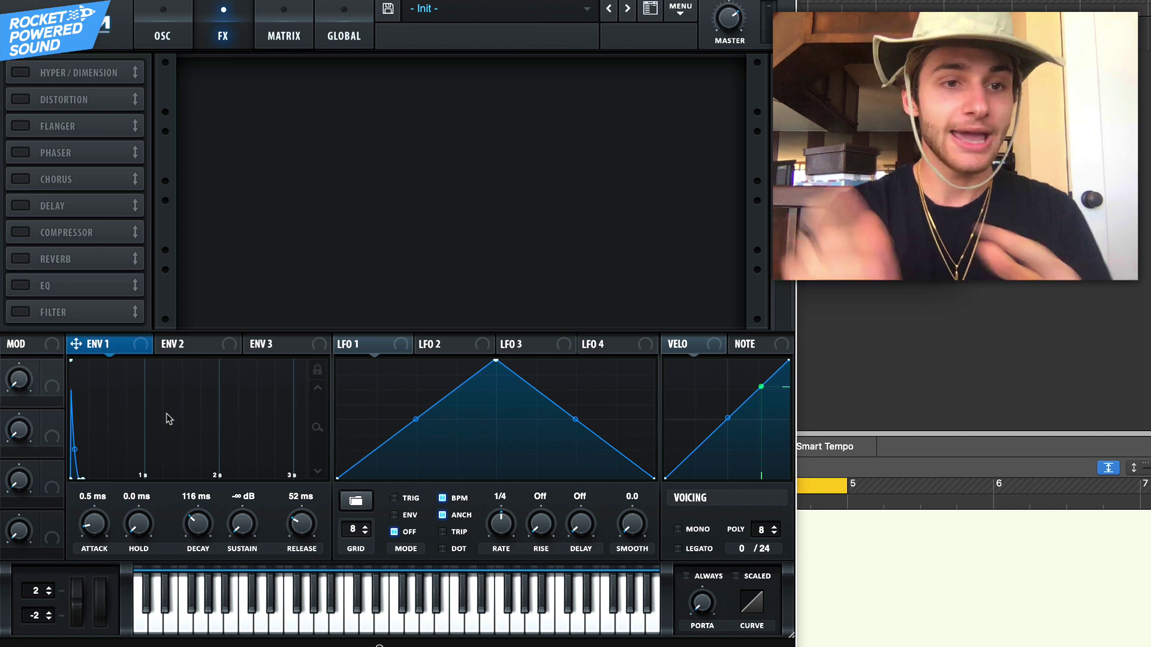
# Enable Tube Distortion with drive at full and the mix 100% wet
pyautogui.click(21, 99)
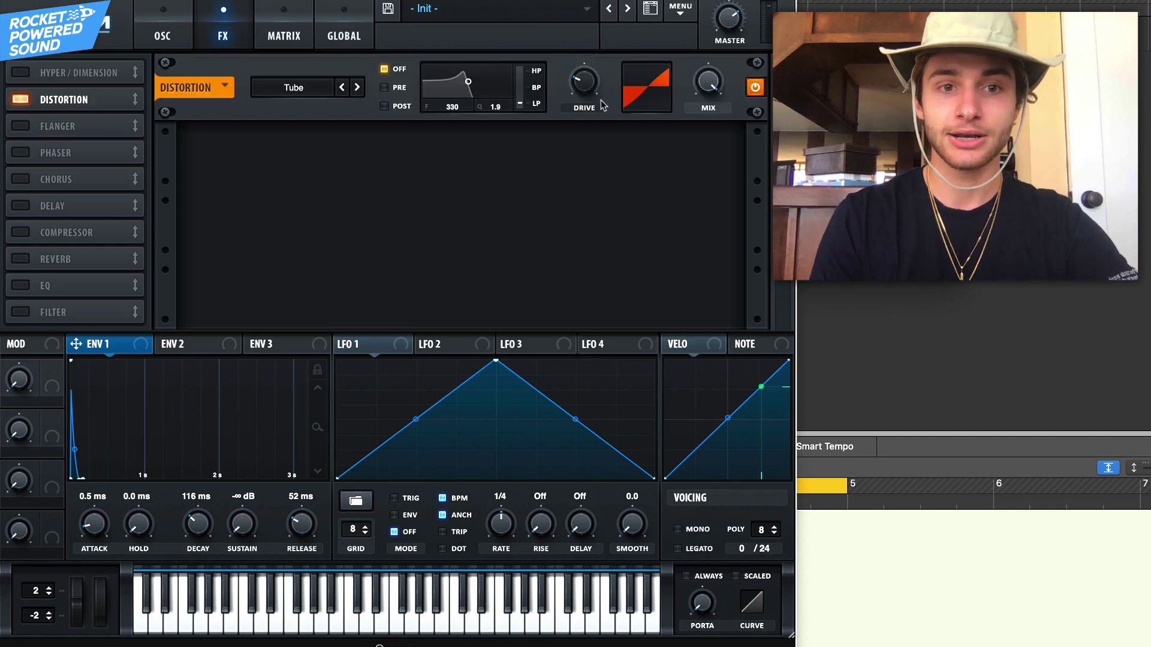
pyautogui.moveTo(584, 84); pyautogui.dragTo(584, 42)
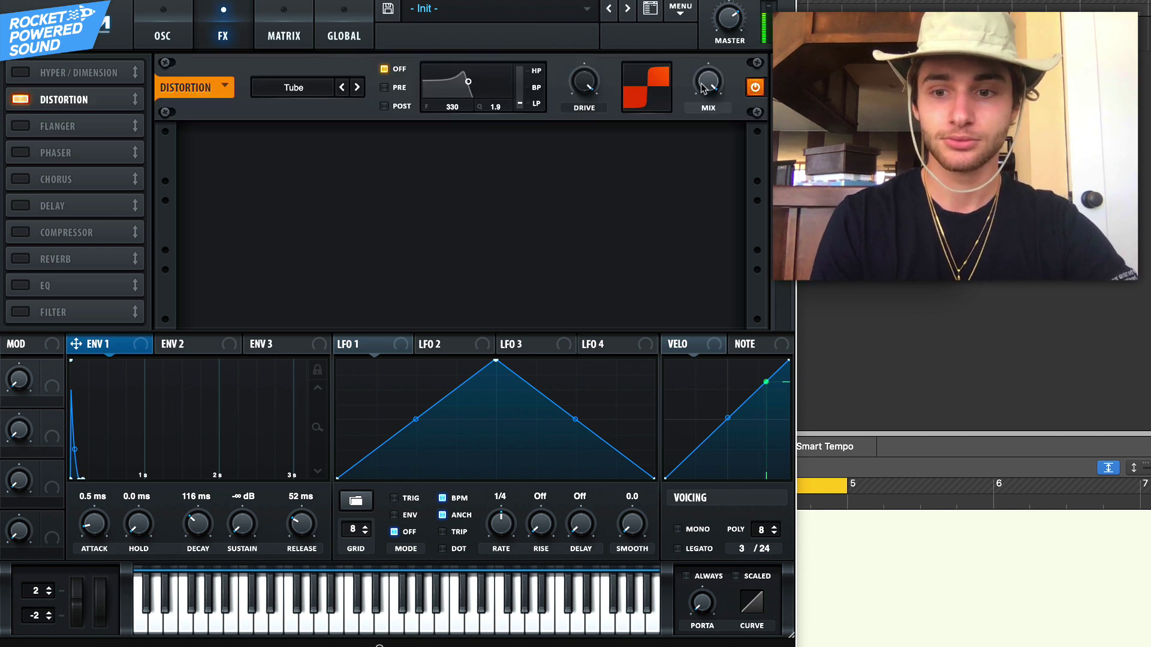
pyautogui.moveTo(706, 84); pyautogui.dragTo(697, 168)
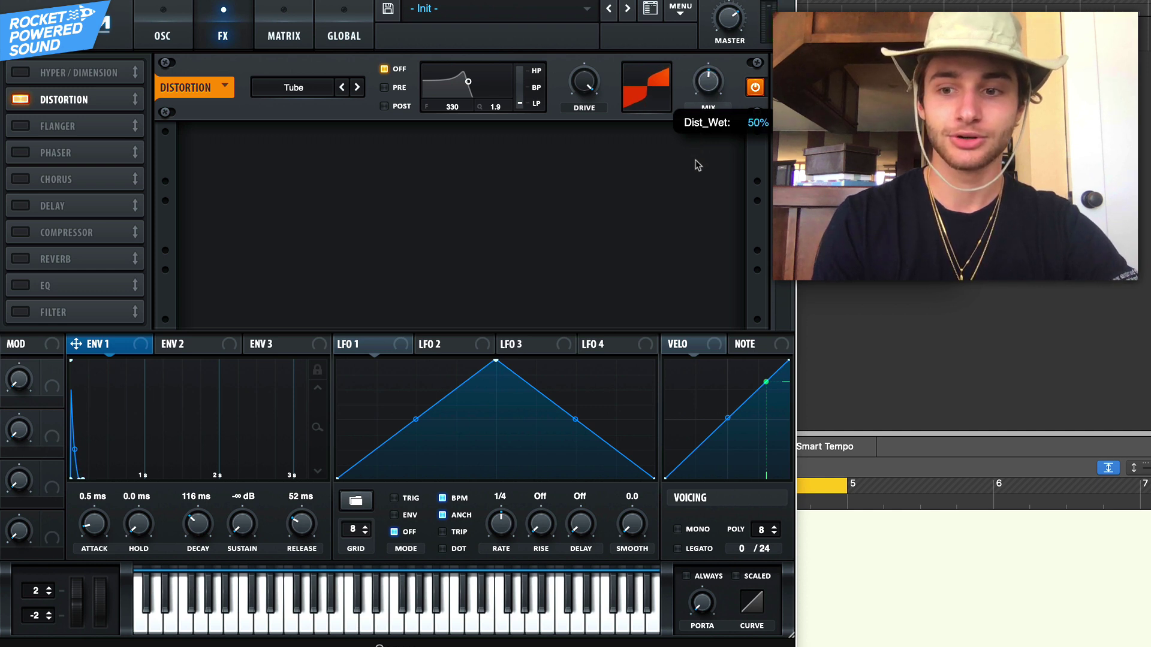
pyautogui.moveTo(701, 91)
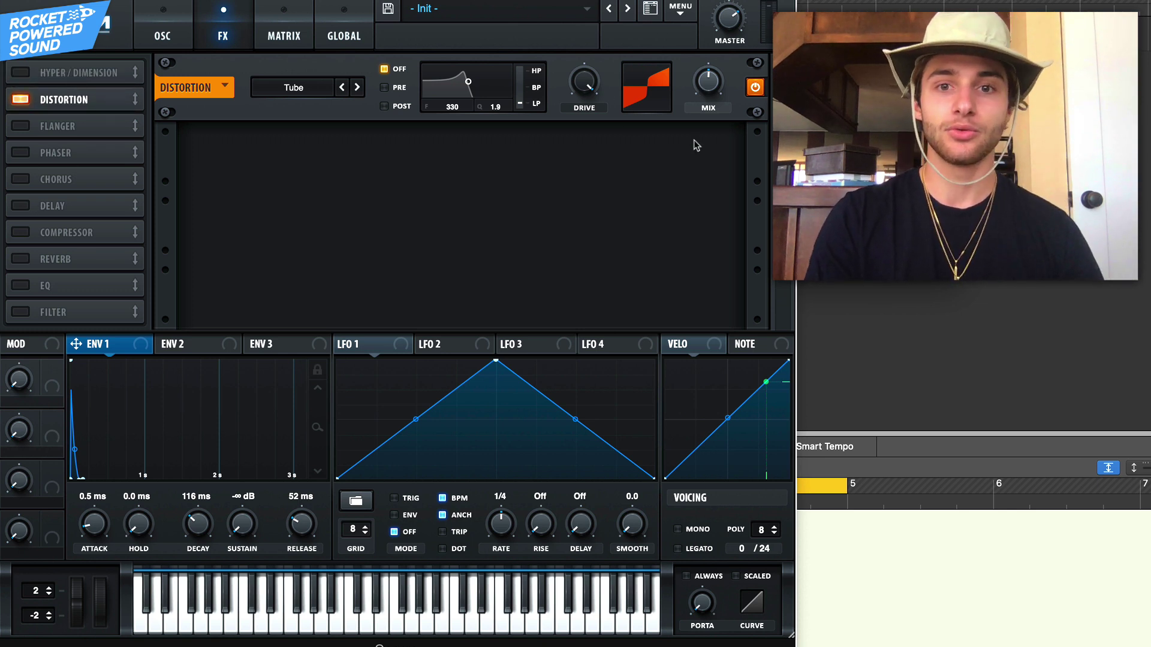
pyautogui.moveTo(714, 88)
pyautogui.mouseDown()
pyautogui.moveTo(713, 58)
pyautogui.moveTo(725, 93)
pyautogui.mouseUp()
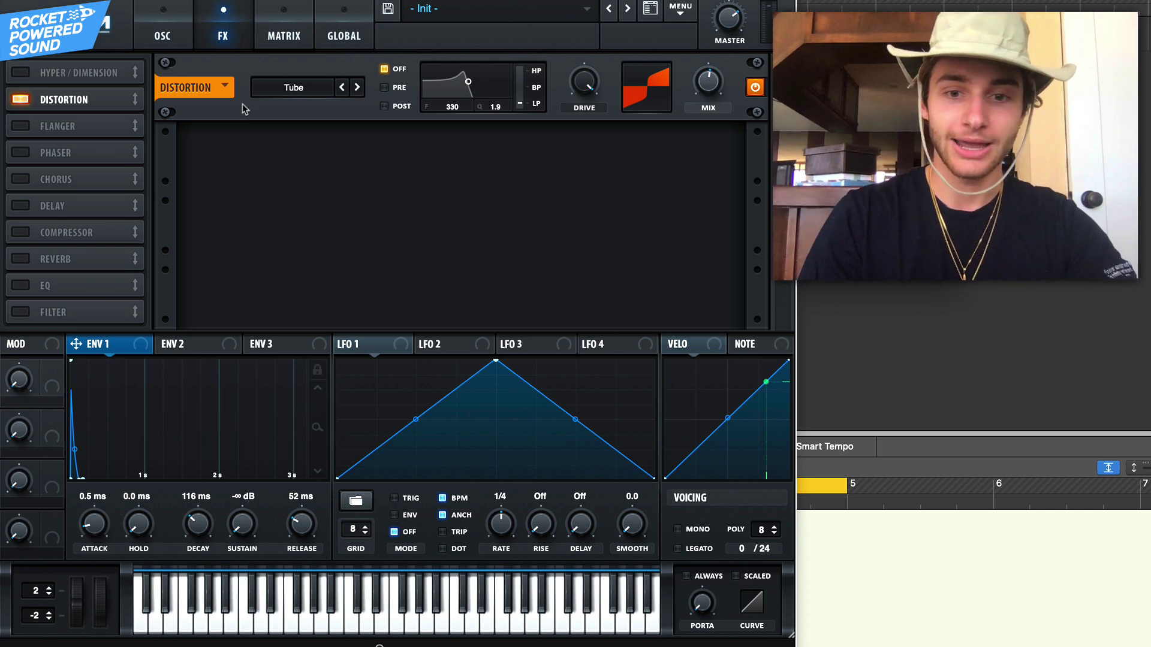
# Enable the Filter effect, place it after Distortion, and set its type to Combs
pyautogui.click(22, 312)
pyautogui.moveTo(55, 314); pyautogui.dragTo(90, 124)
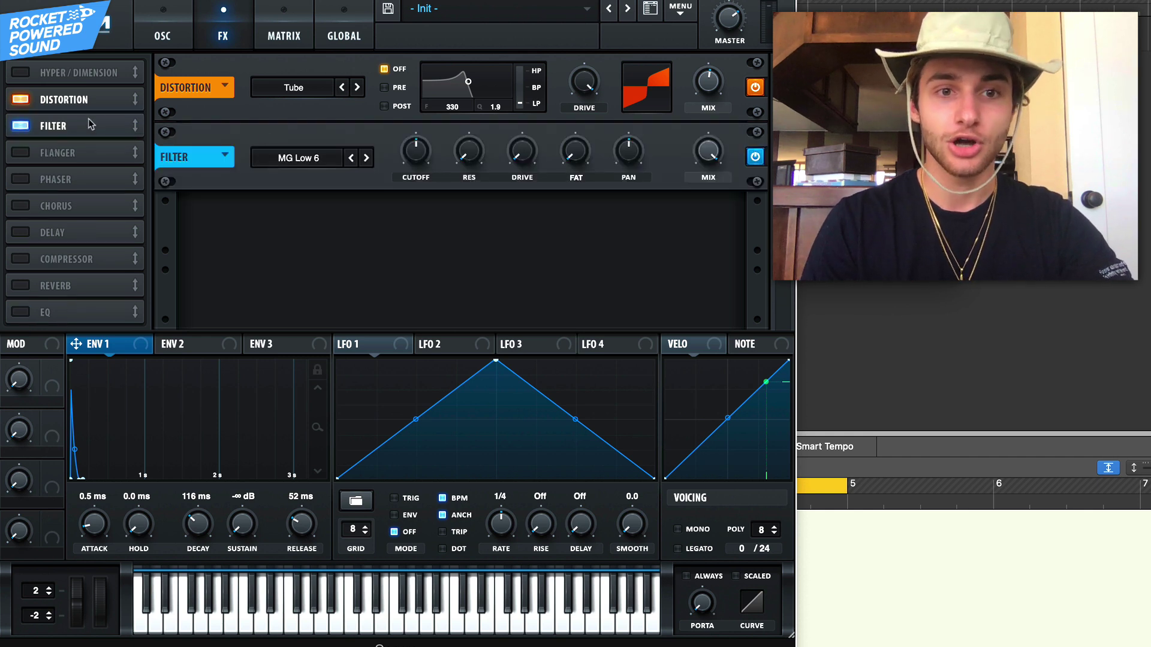
pyautogui.click(319, 163)
pyautogui.moveTo(317, 215)
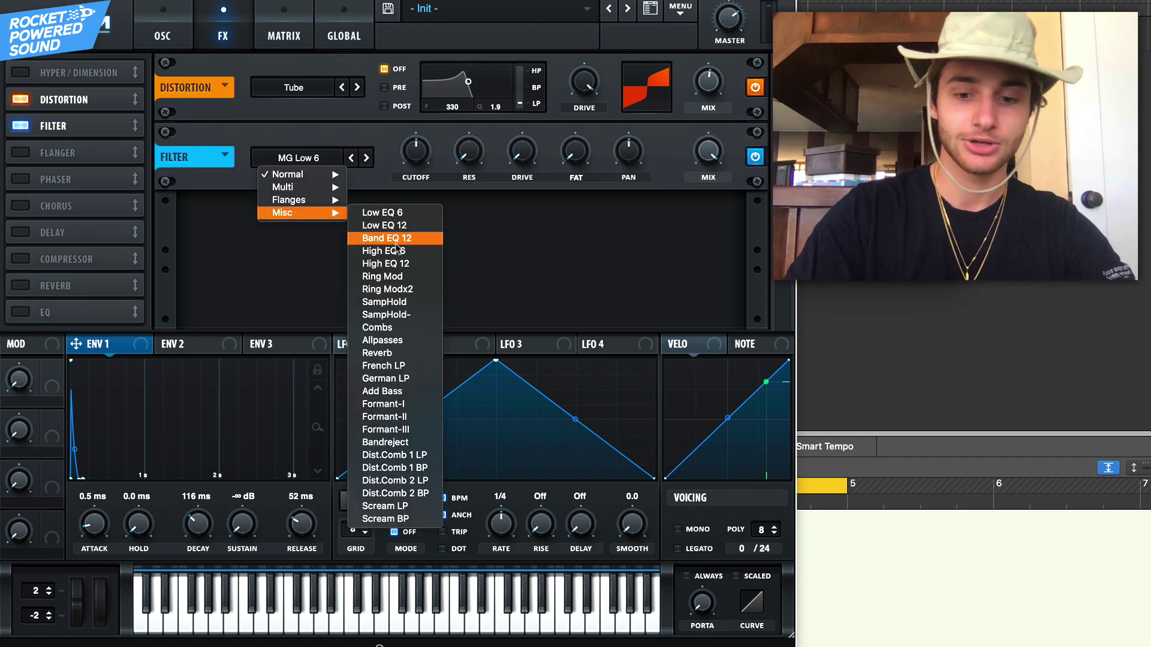
pyautogui.click(377, 327)
# Set the FX filter cutoff to 30 Hz and resonance to about 12%, leaving the Compressor off
pyautogui.moveTo(415, 151); pyautogui.dragTo(407, 202)
pyautogui.moveTo(459, 156); pyautogui.dragTo(455, 131)
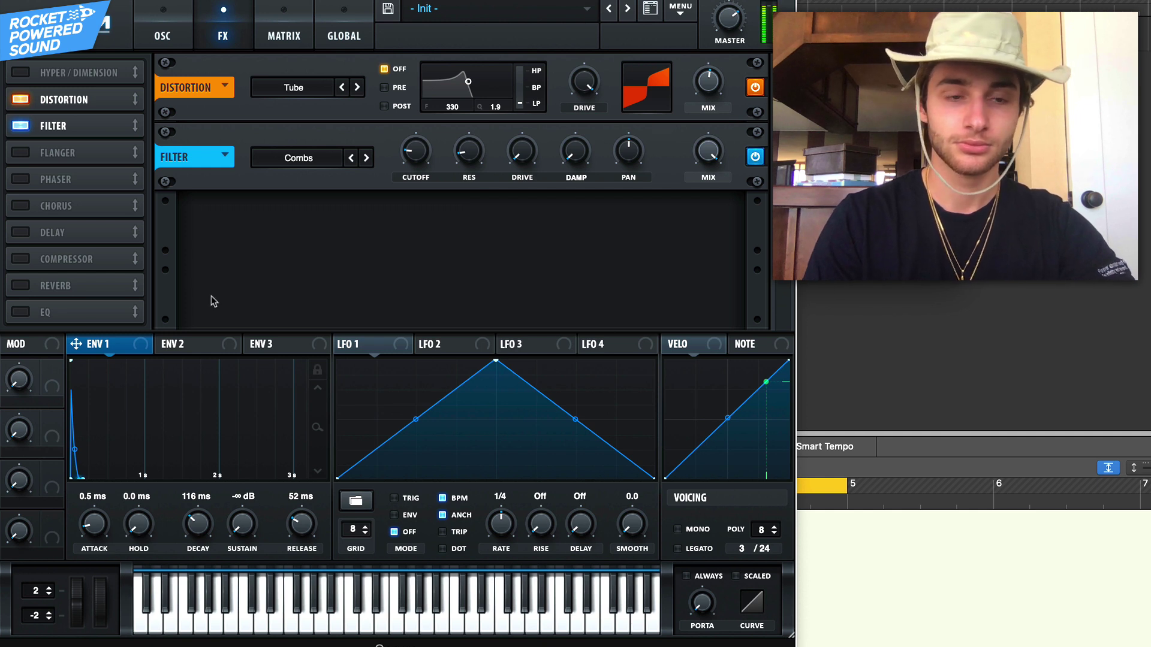
pyautogui.click(24, 262)
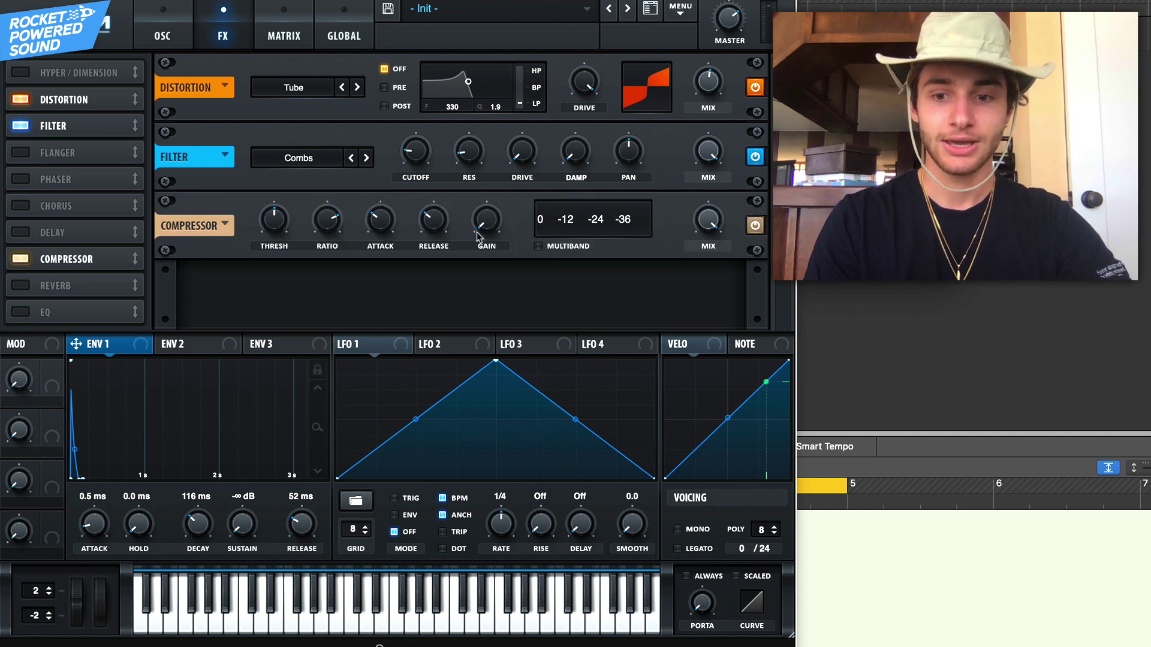
pyautogui.click(21, 261)
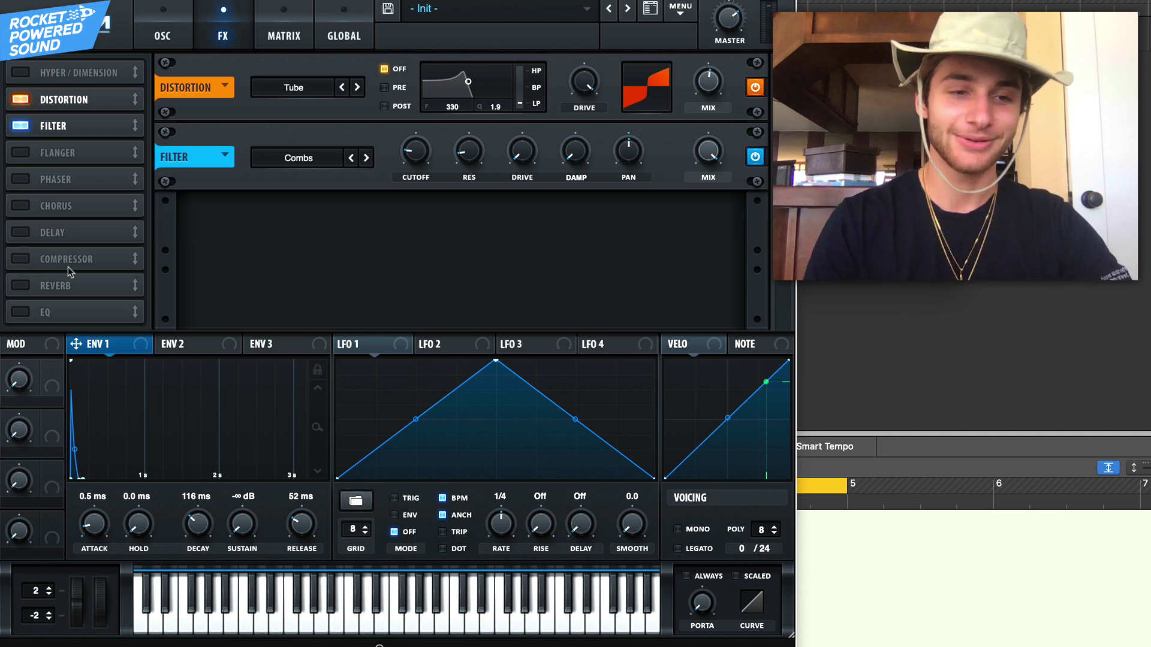
# Add a Phaser with depth 0%, frequency 20 Hz and feedback reduced to about 37%
pyautogui.click(21, 180)
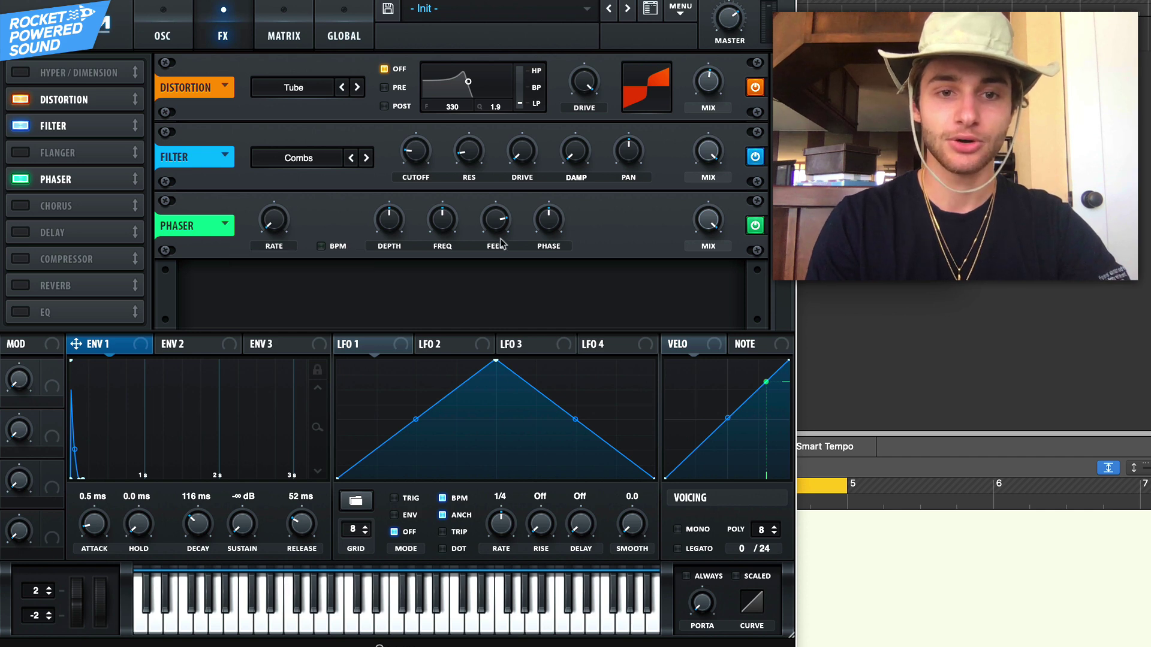
pyautogui.moveTo(389, 220); pyautogui.dragTo(421, 289)
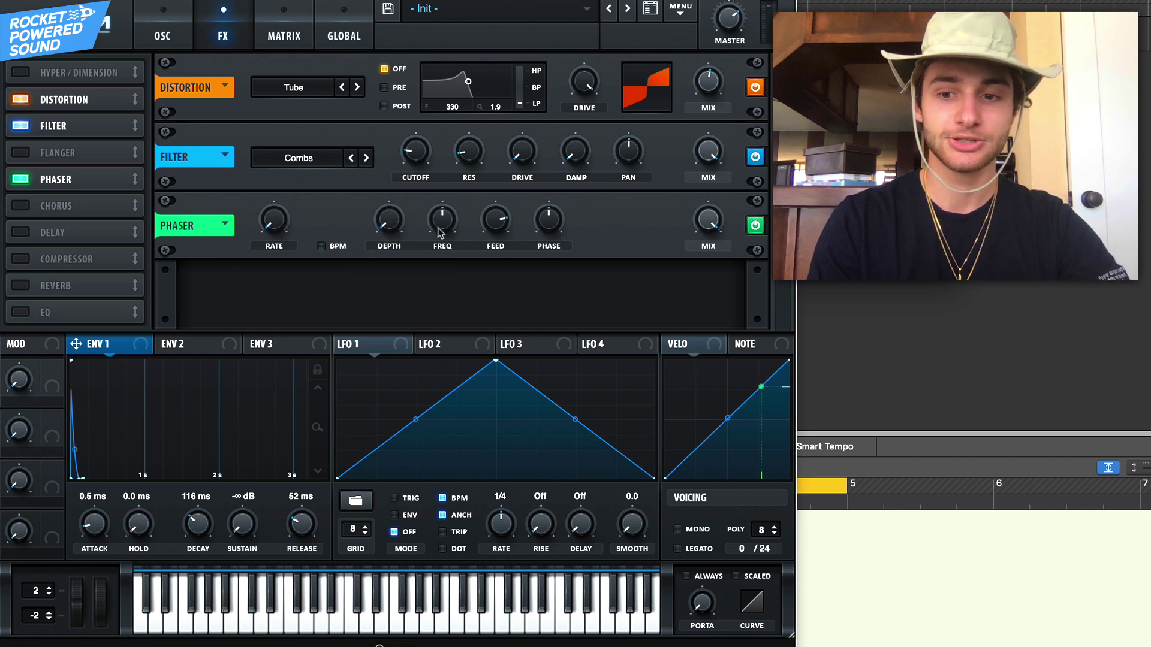
pyautogui.moveTo(440, 230); pyautogui.dragTo(405, 450)
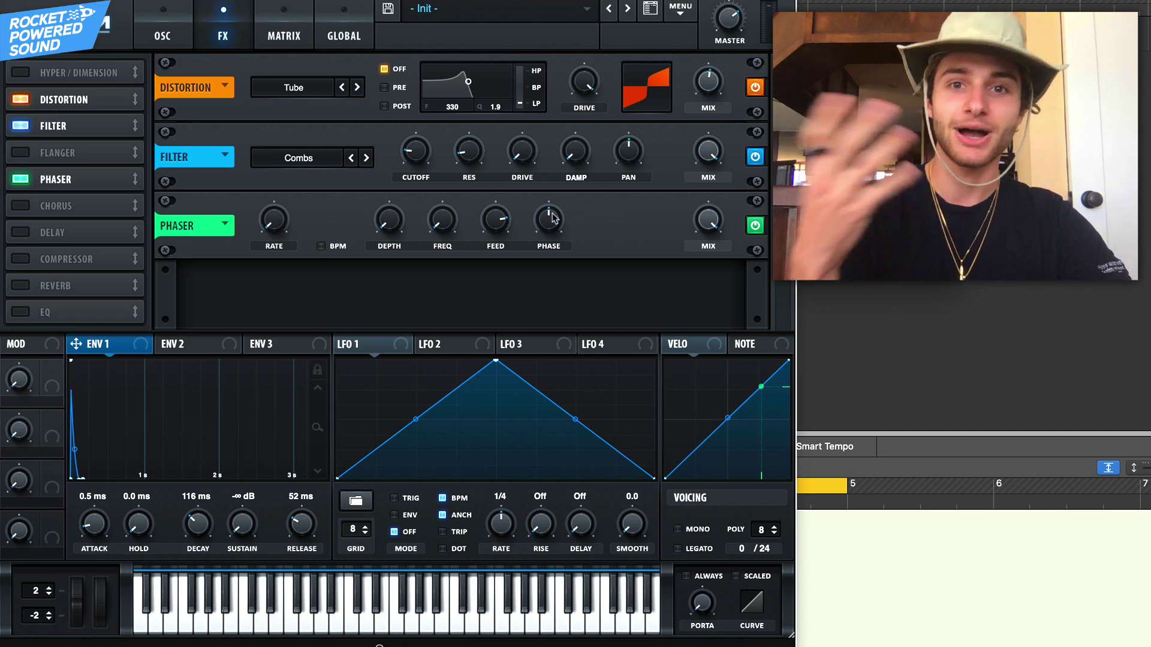
pyautogui.moveTo(497, 219); pyautogui.dragTo(490, 280)
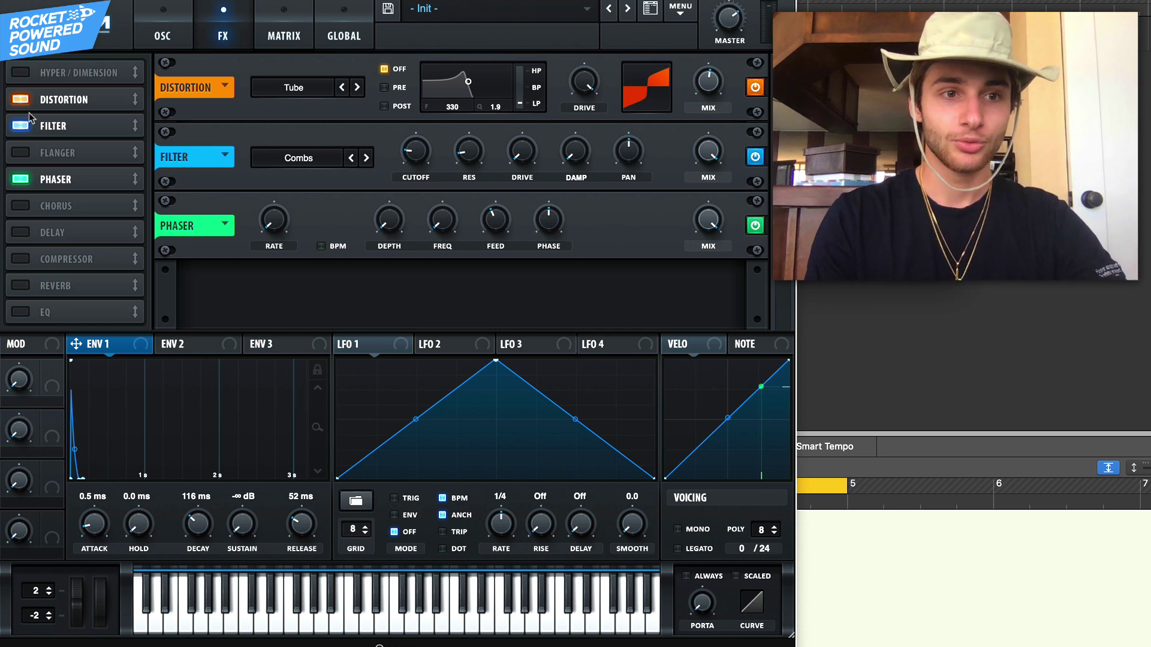
# Enable Hyper/Dimension, move it after the Phaser, and set detune to 70%
pyautogui.click(20, 72)
pyautogui.moveTo(69, 73); pyautogui.dragTo(69, 210)
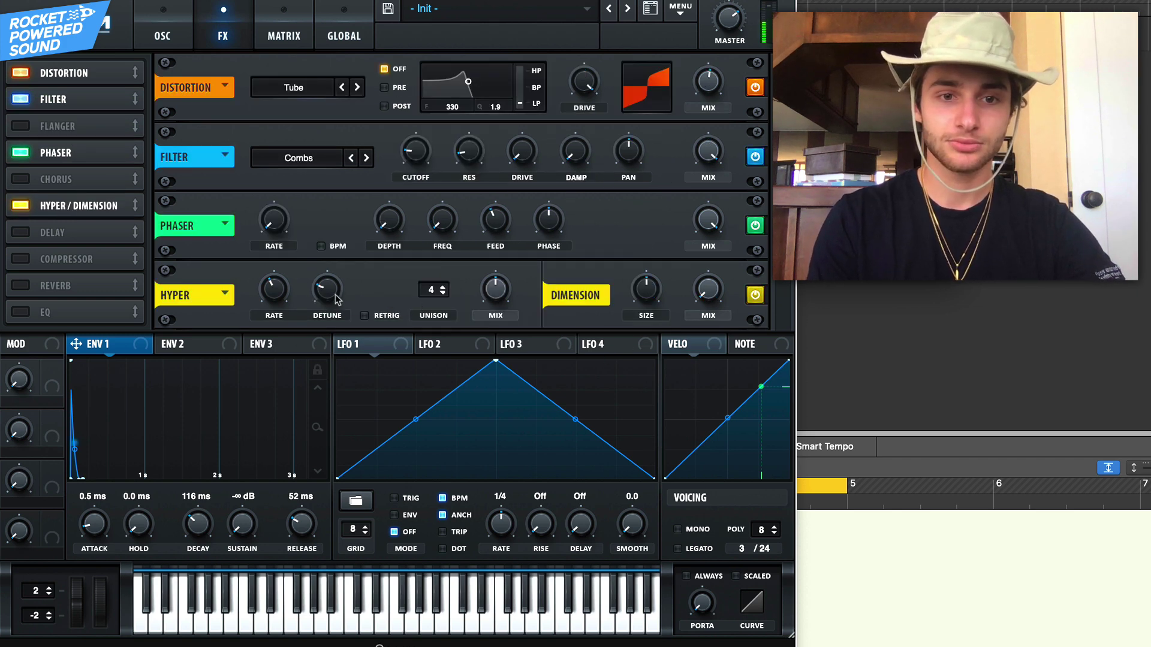
pyautogui.moveTo(339, 299); pyautogui.dragTo(352, 243)
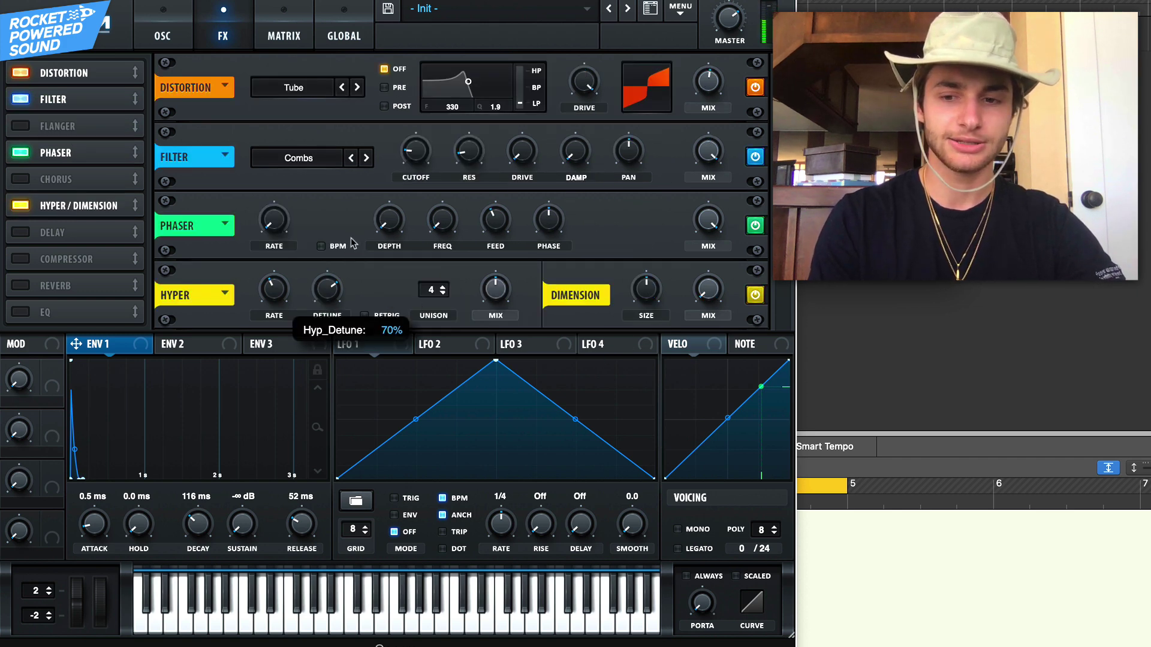
pyautogui.moveTo(504, 291)
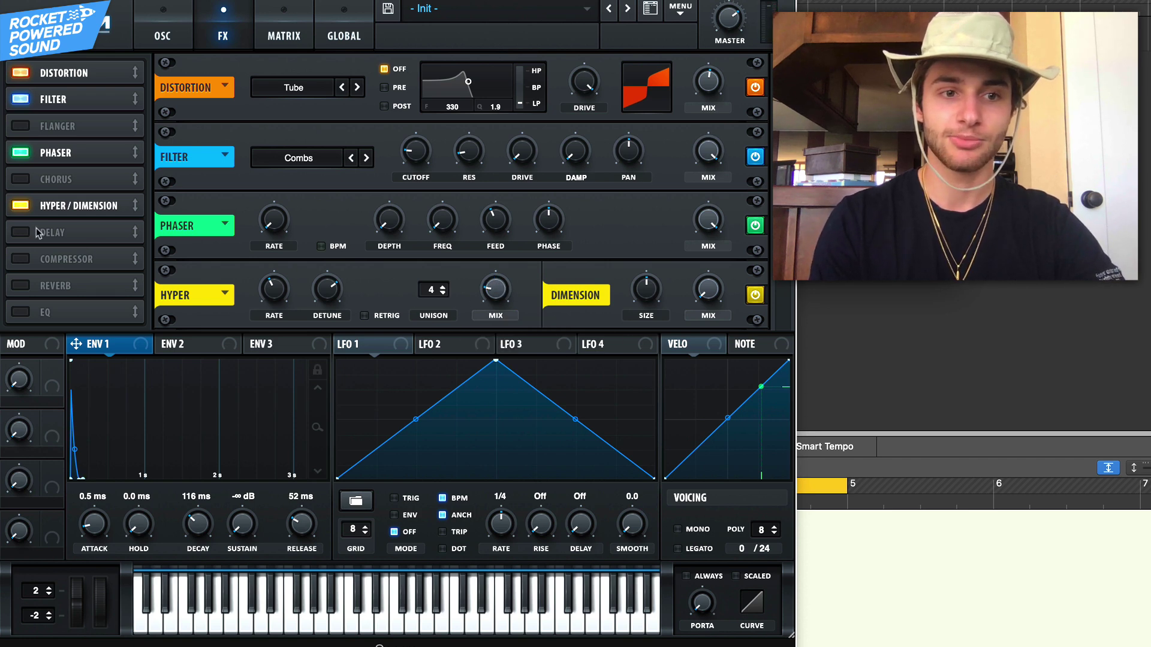
# Enable the Compressor in multiband mode and lower its threshold
pyautogui.click(20, 261)
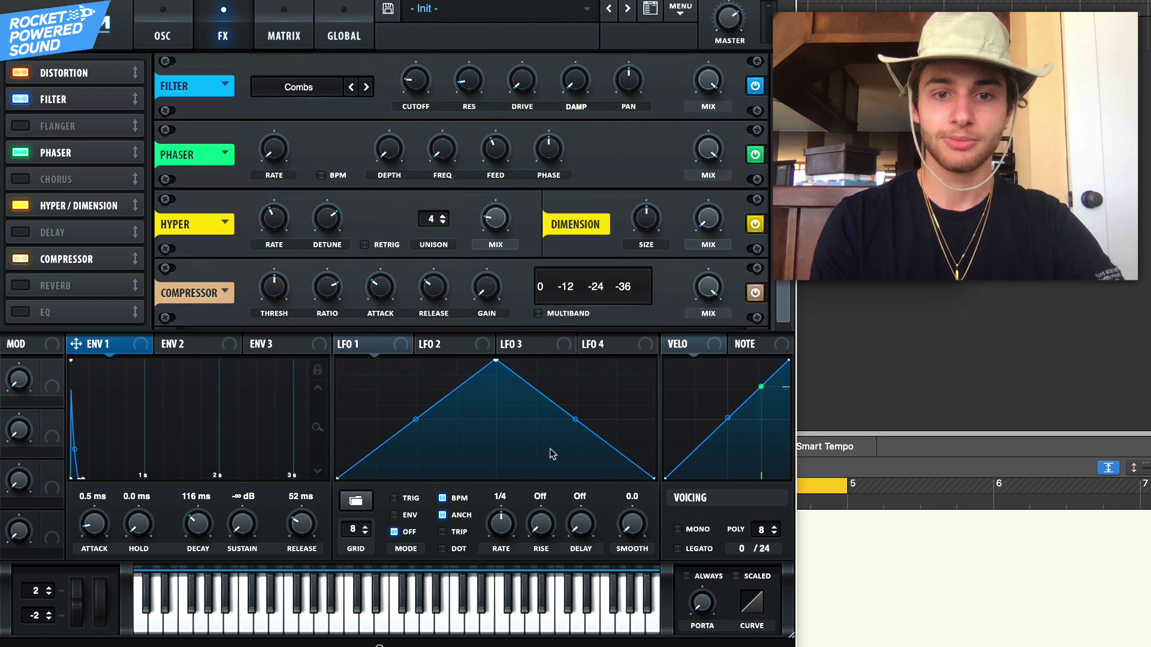
pyautogui.click(570, 315)
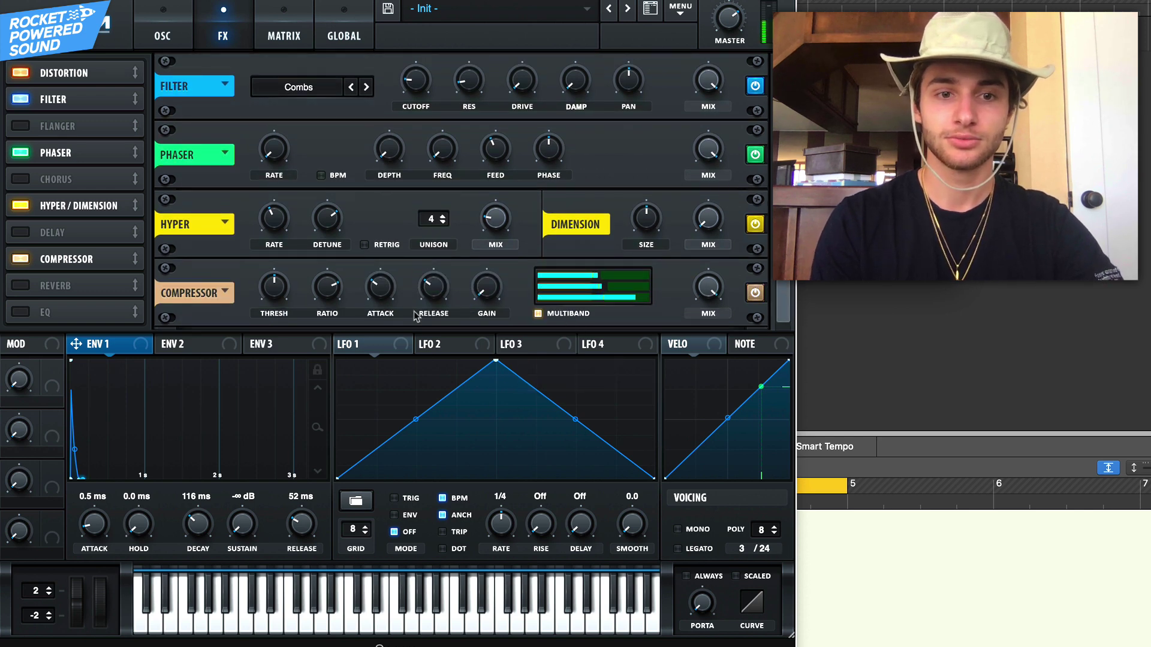
pyautogui.moveTo(288, 274)
pyautogui.mouseDown()
pyautogui.moveTo(289, 259)
pyautogui.moveTo(295, 293)
pyautogui.mouseUp()
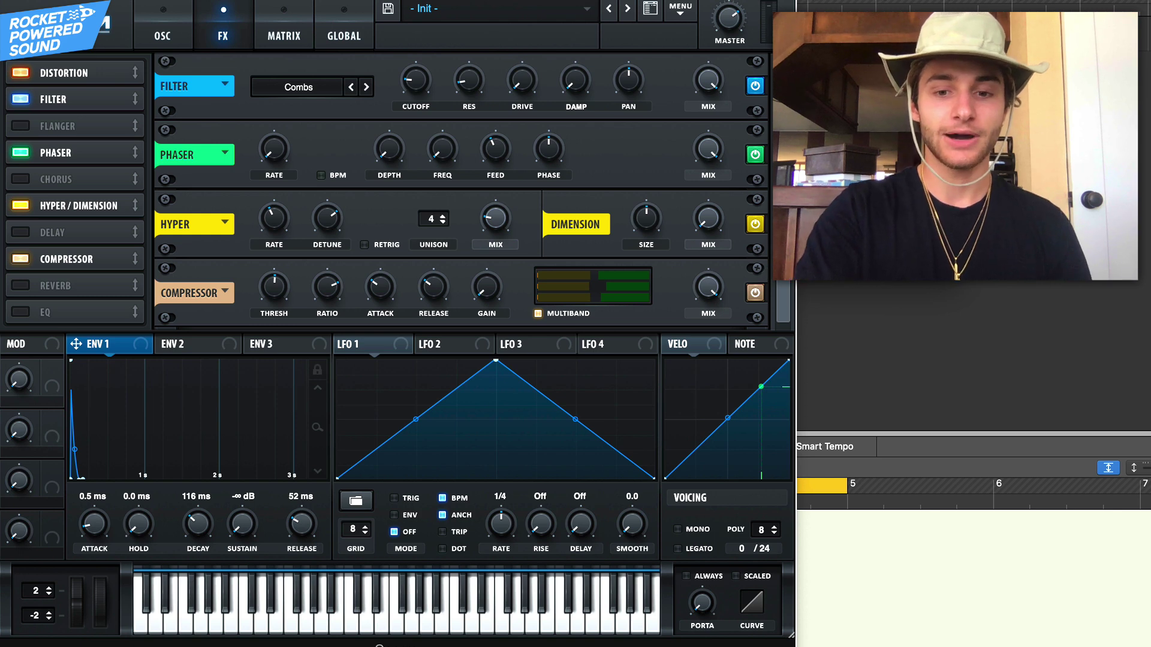
# Add a linked, unsynced 15.79 ms Delay at 100% mix after the Compressor, then close Serum
pyautogui.click(21, 232)
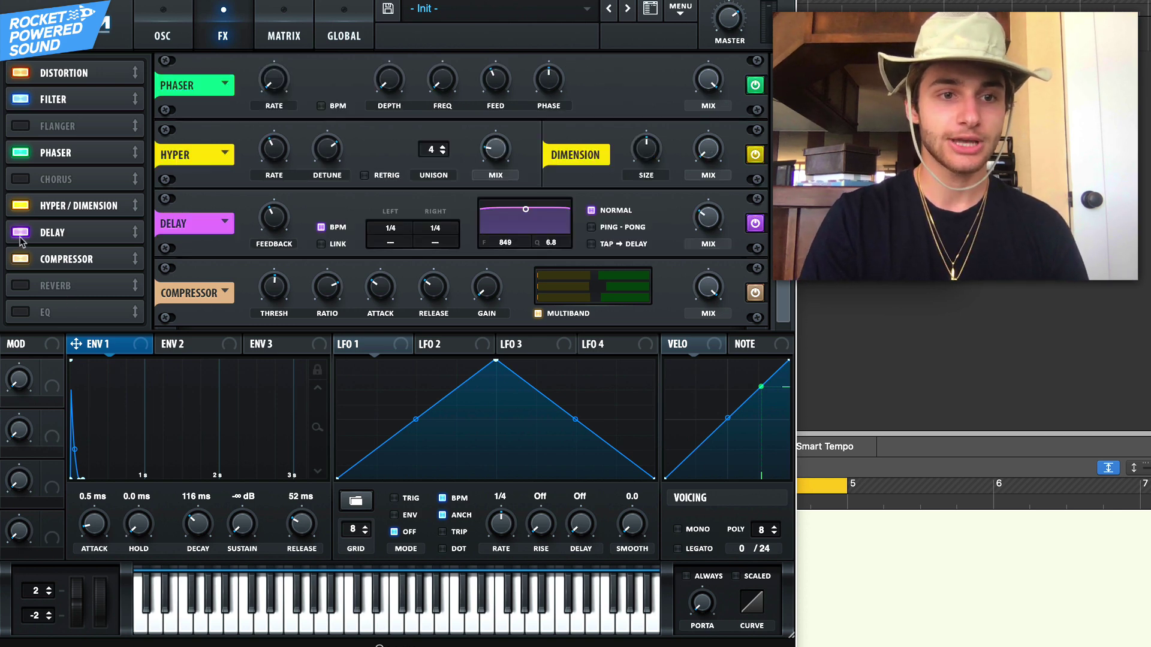
pyautogui.moveTo(66, 235); pyautogui.dragTo(90, 284)
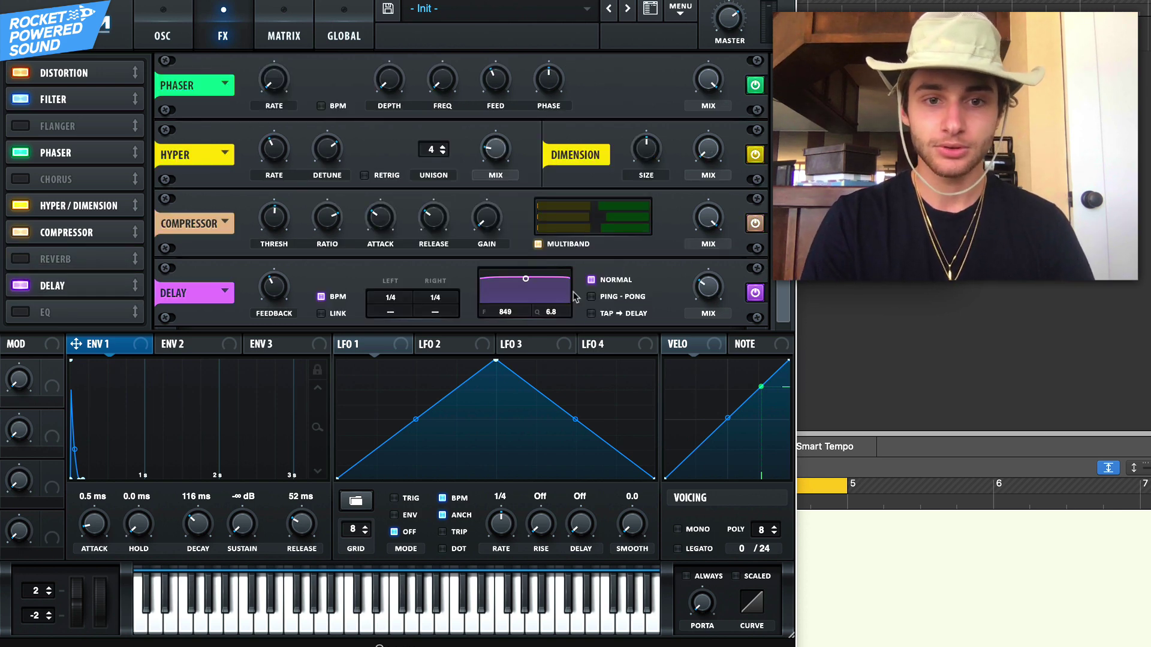
pyautogui.click(339, 314)
pyautogui.click(338, 297)
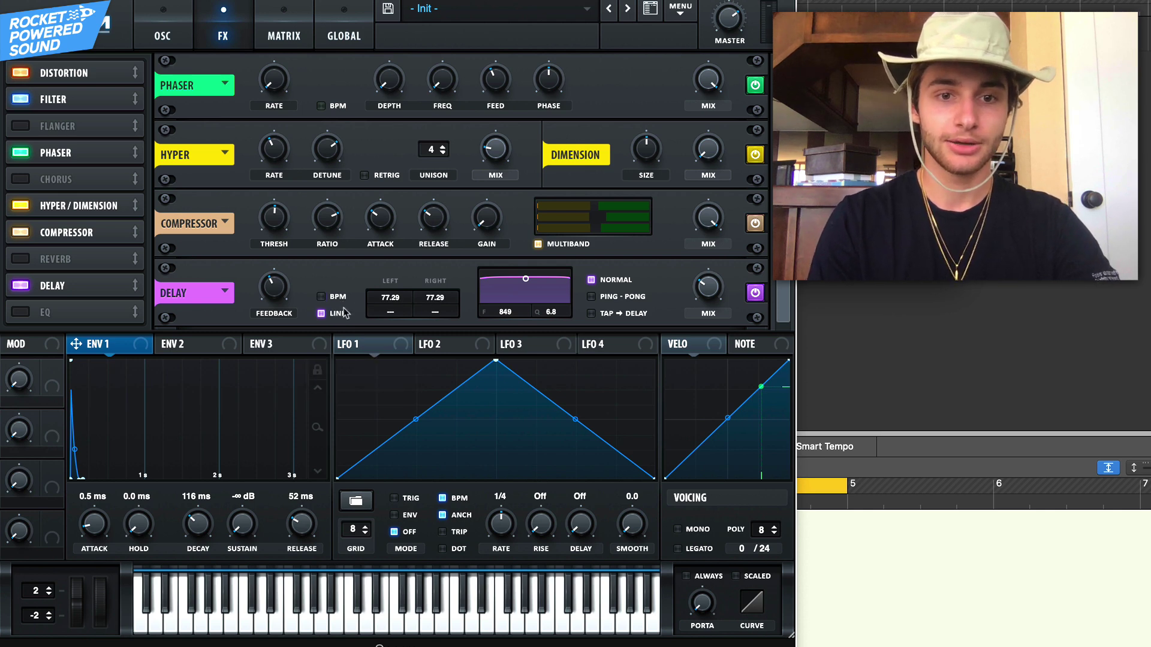
pyautogui.moveTo(407, 301); pyautogui.dragTo(409, 336)
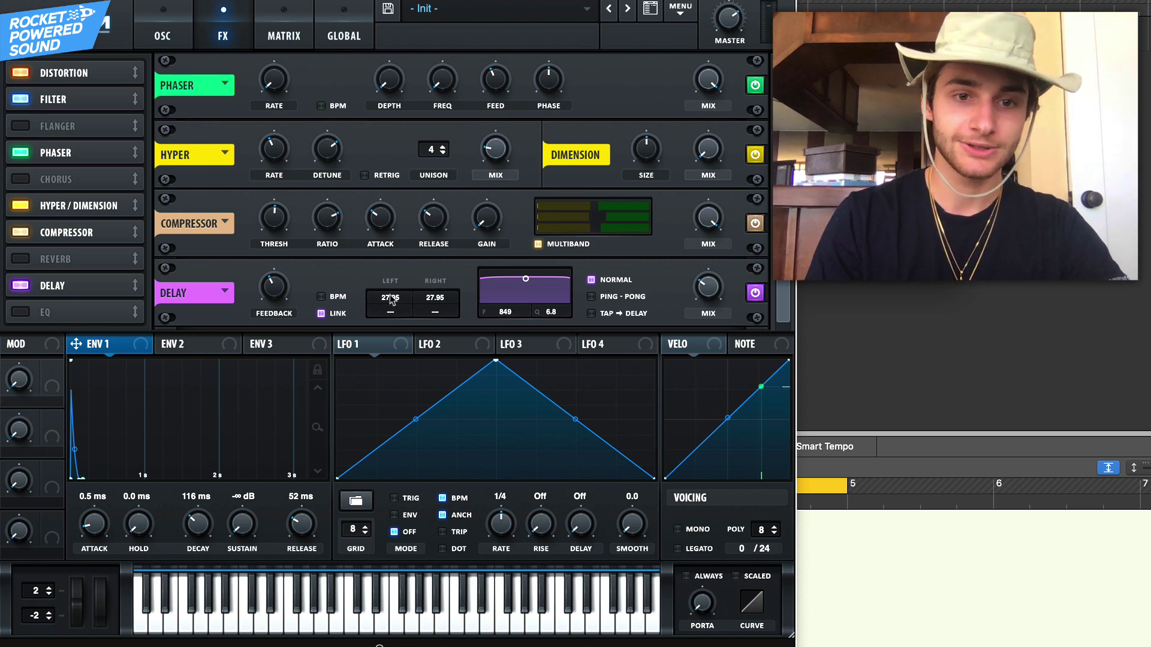
pyautogui.moveTo(391, 299); pyautogui.dragTo(396, 317)
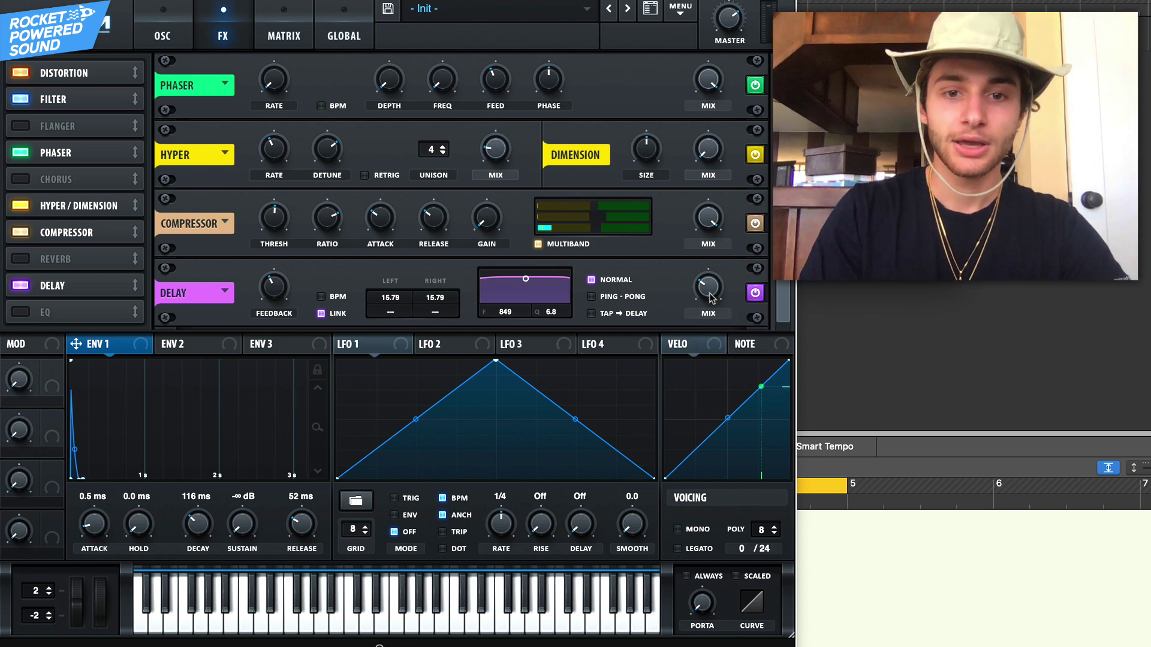
pyautogui.moveTo(711, 295); pyautogui.dragTo(710, 275)
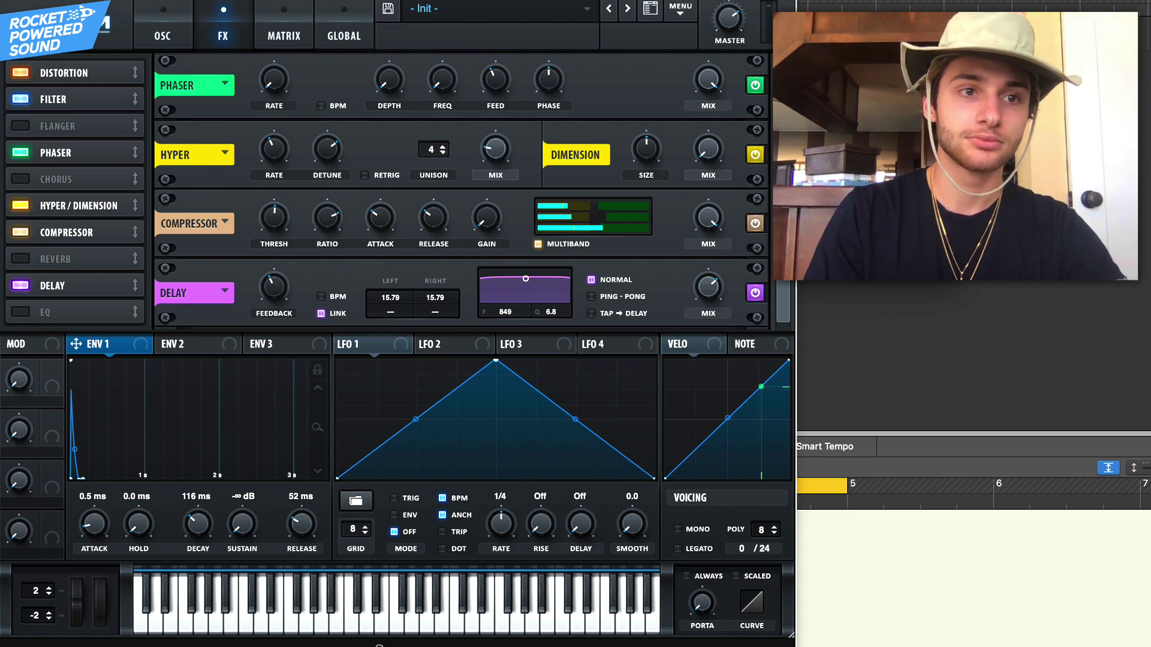
pyautogui.press('super+w')
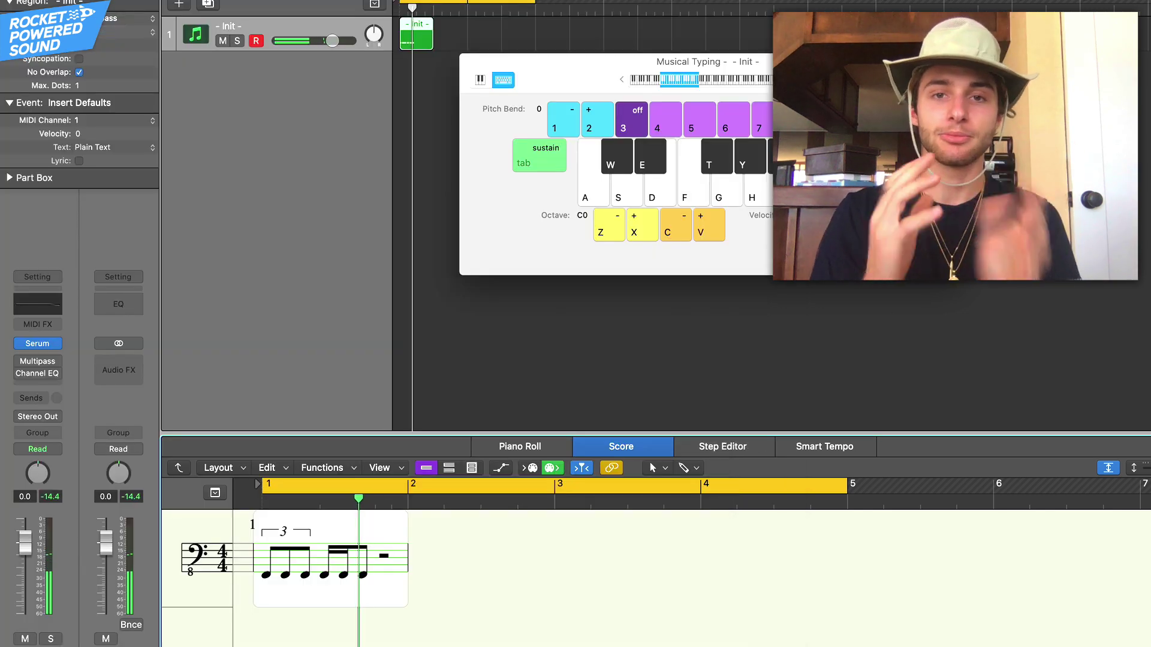
# Enable the Multipass and Channel EQ inserts after Serum and check the Multipass Overachiever settings
pyautogui.click(21, 373)
pyautogui.click(38, 361)
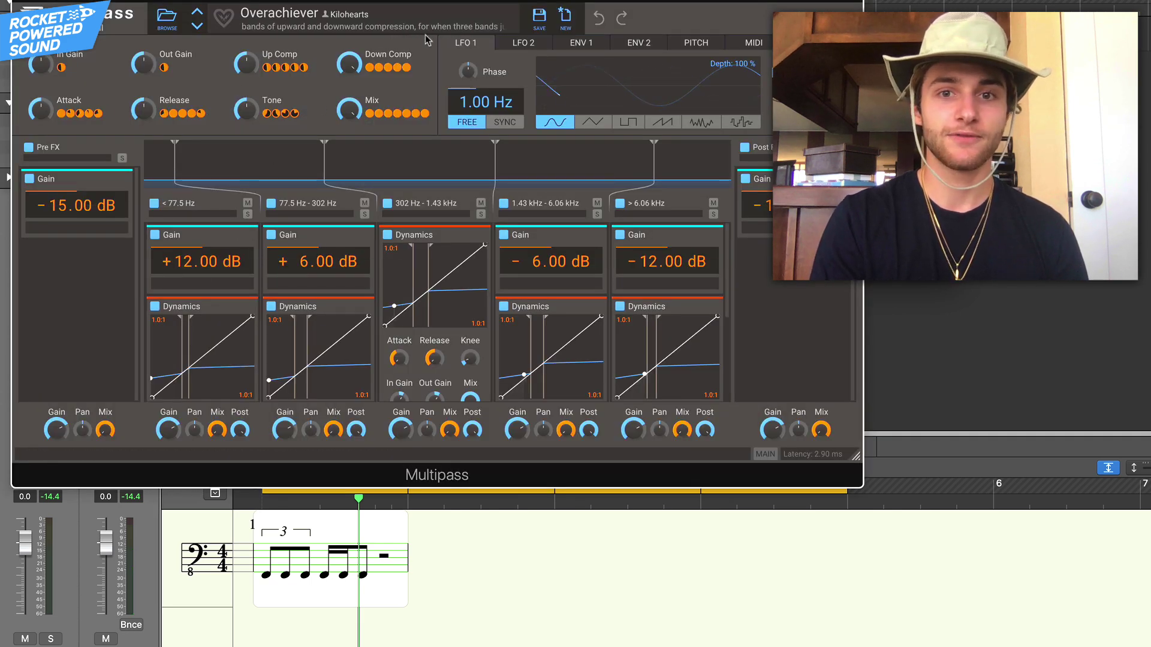
pyautogui.moveTo(412, 79)
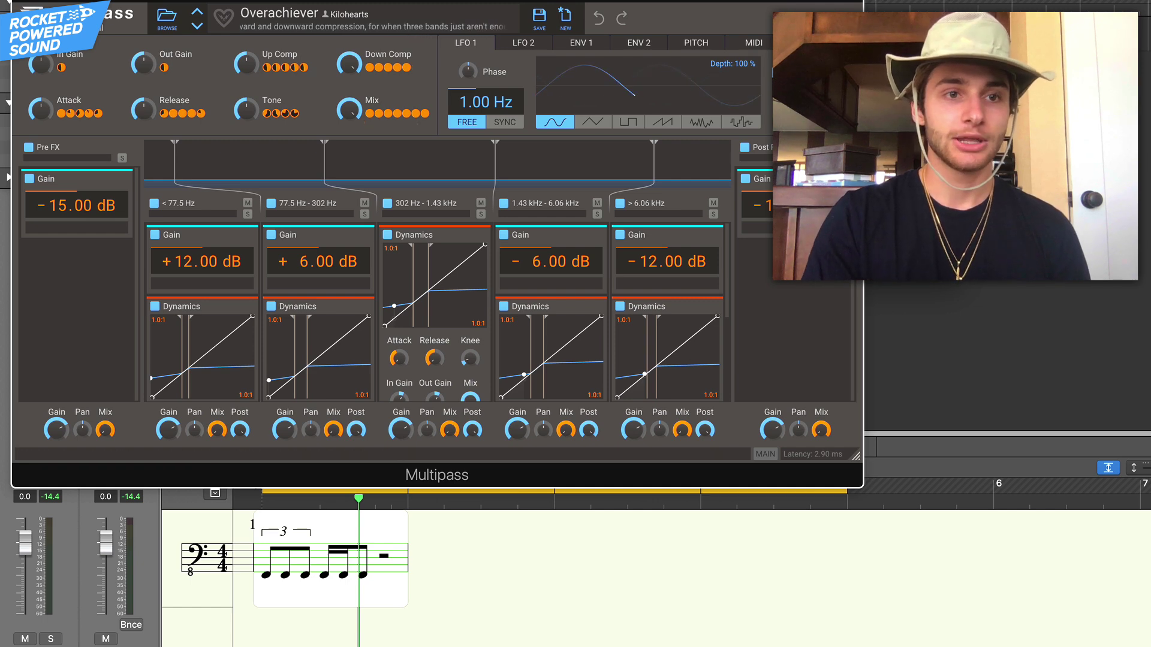
pyautogui.press('super+w')
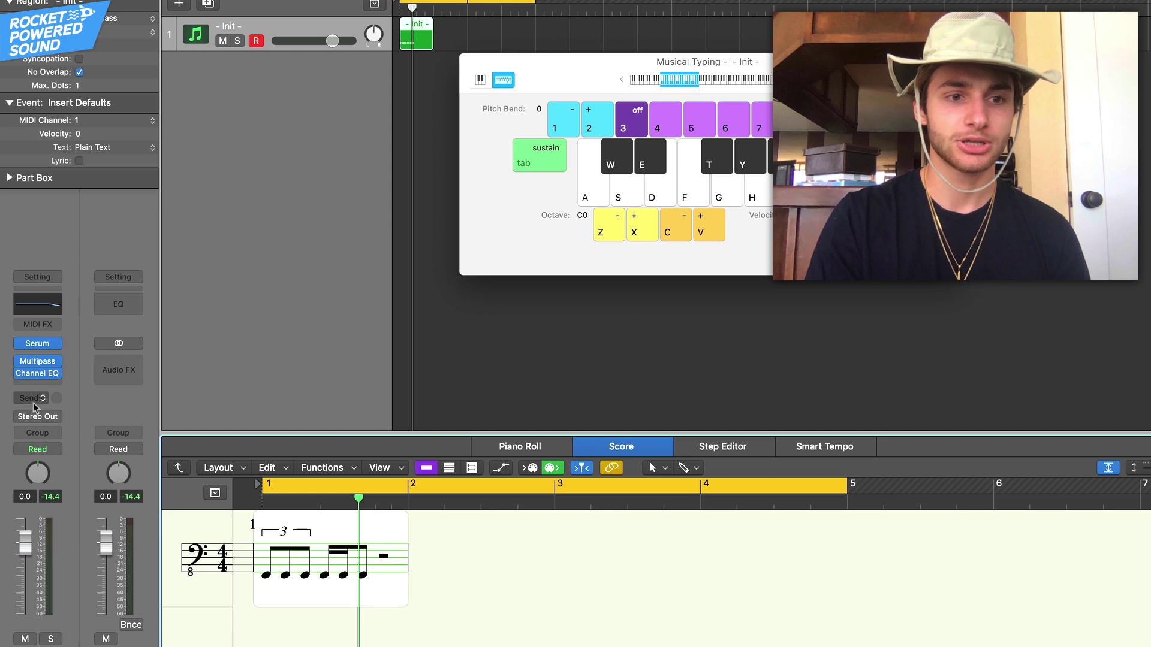
# Audition the bass through the Channel EQ's 2 dB cut at 7900 Hz
pyautogui.click(37, 385)
pyautogui.click(40, 306)
pyautogui.click(40, 306)
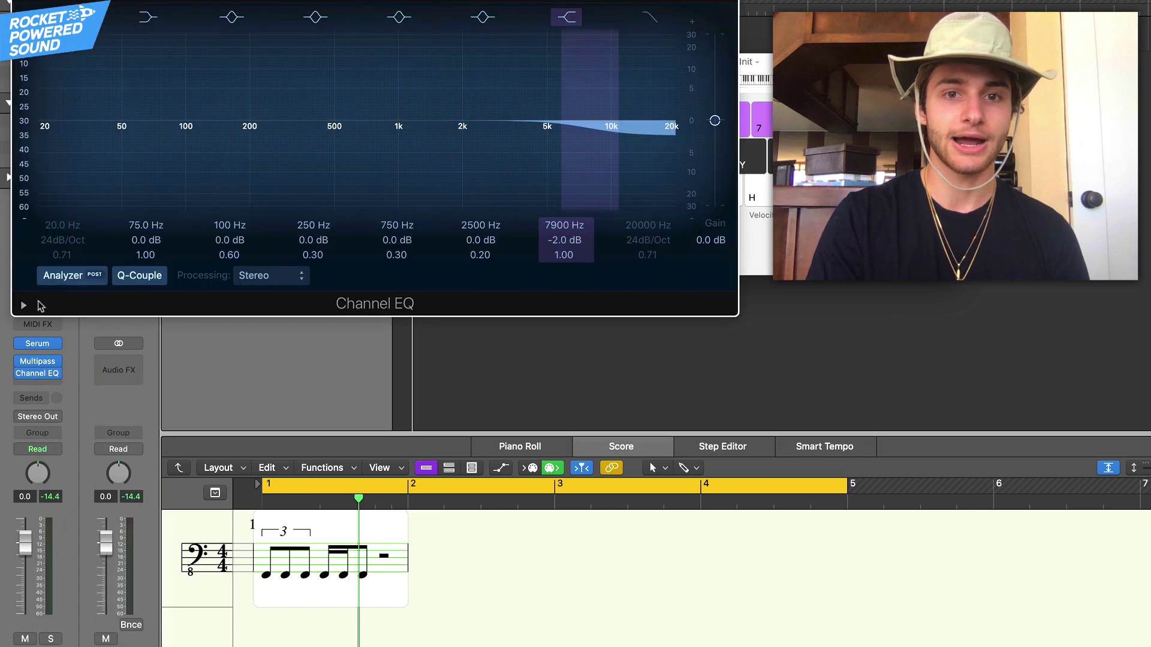
pyautogui.press('space')
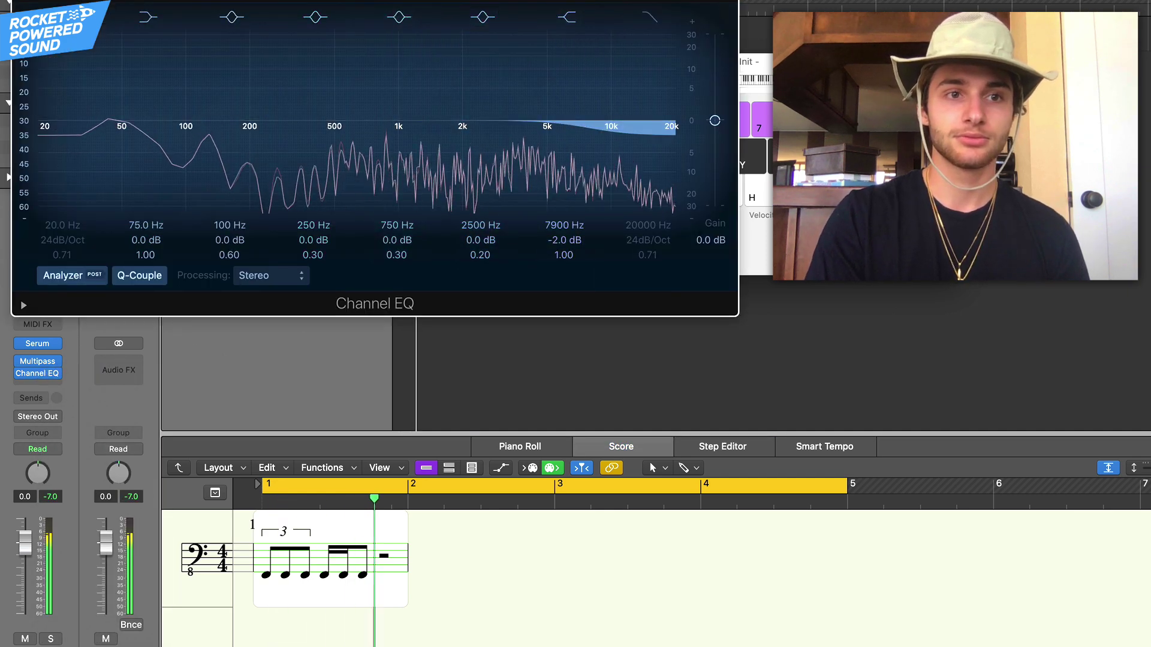
pyautogui.press('super+w')
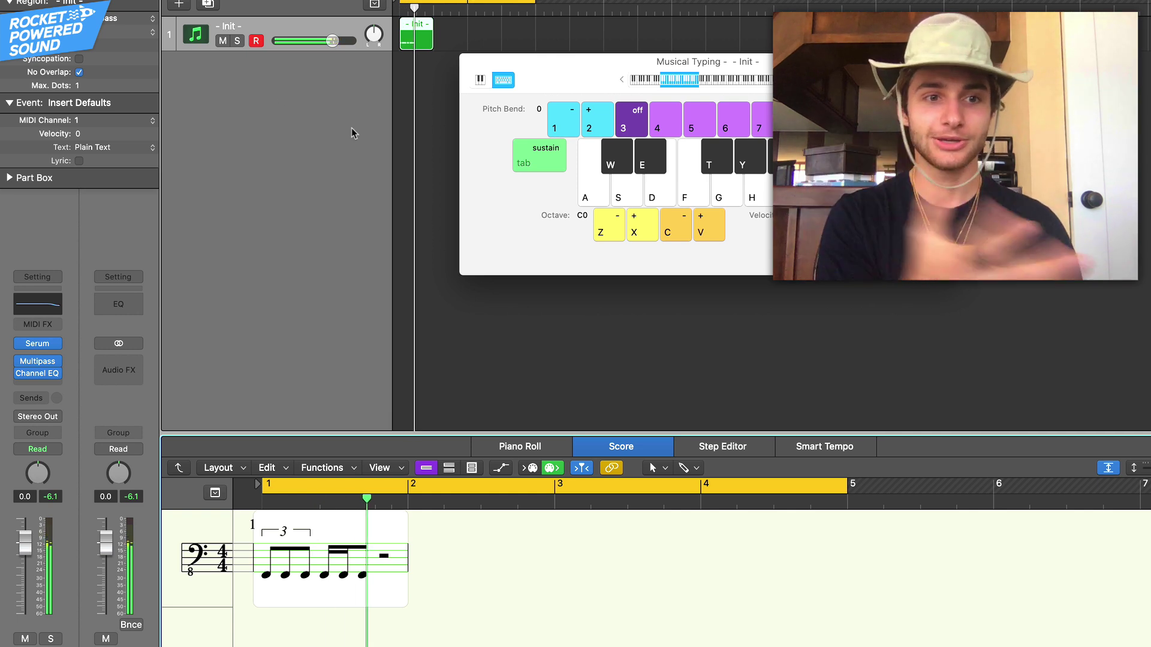